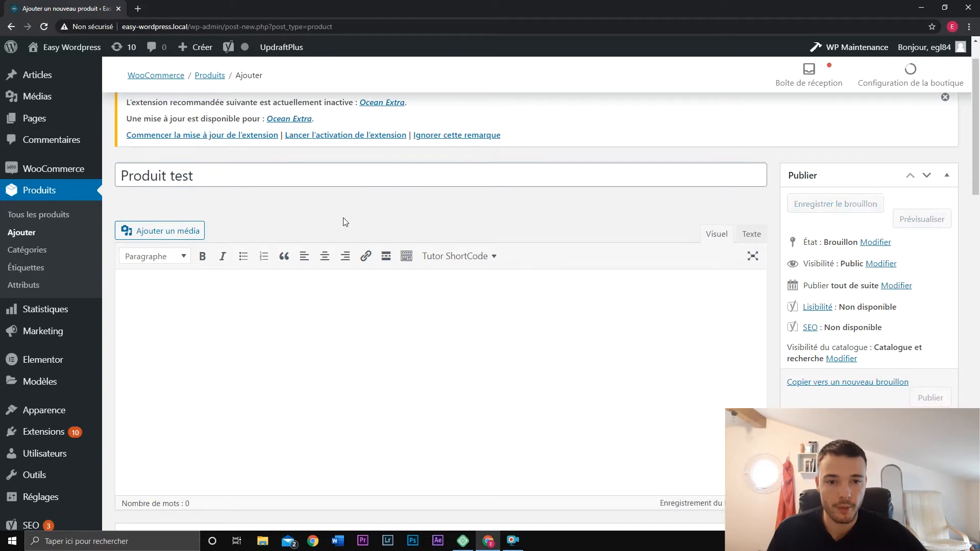
Fill the main description of Produit test with the paragraph "WordPress est un système de gestion de contenu gratuit, libre et open-source…"
{"action": "scroll", "coordinate": [399, 225], "scroll_direction": "down", "scroll_amount": 1}
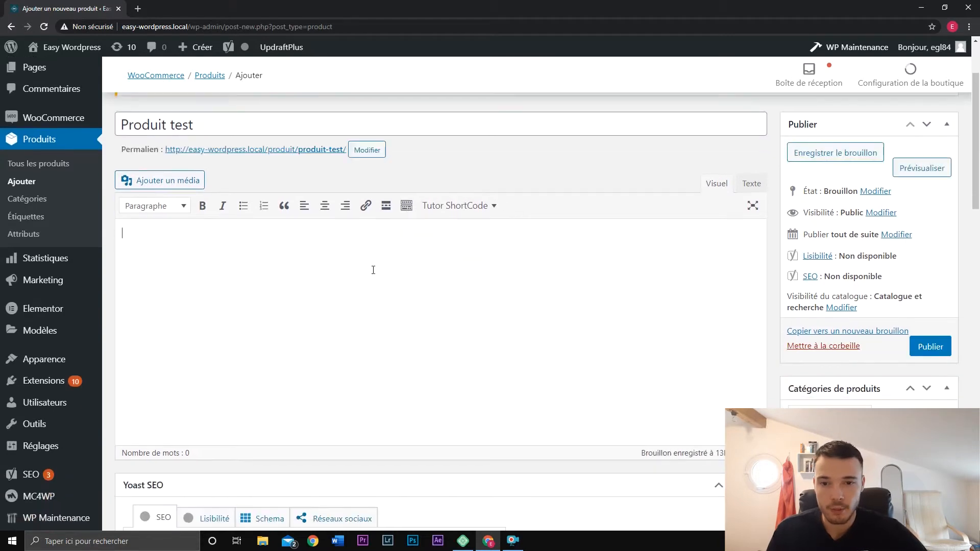
{"action": "scroll", "coordinate": [348, 238], "scroll_direction": "down", "scroll_amount": 1}
{"action": "scroll", "coordinate": [307, 270], "scroll_direction": "up", "scroll_amount": 1}
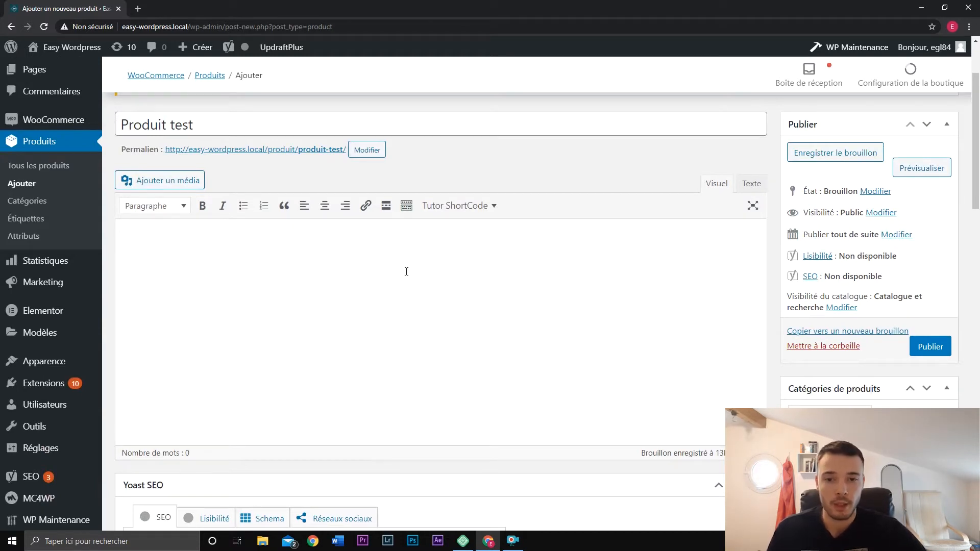
{"action": "left_click", "coordinate": [359, 282]}
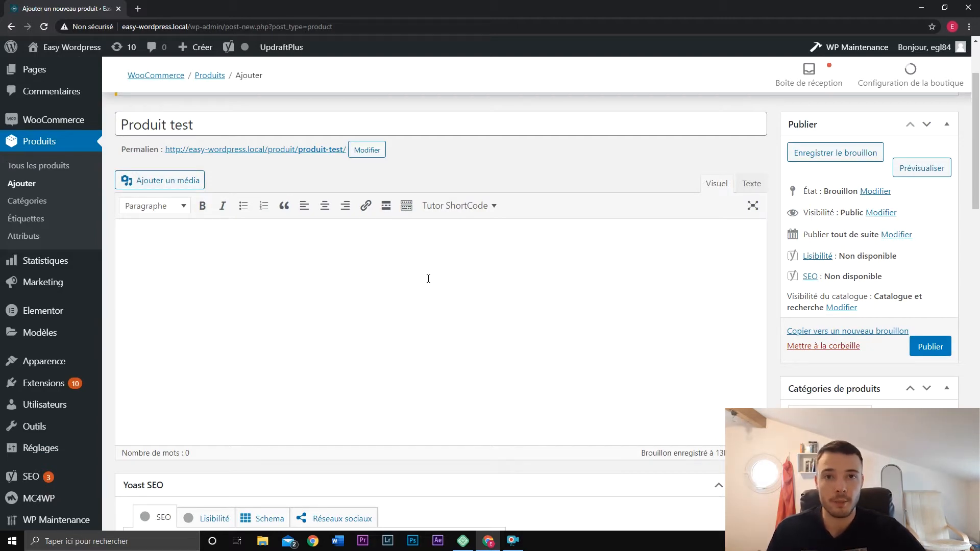
{"action": "left_click_drag", "start_coordinate": [976, 164], "coordinate": [976, 469]}
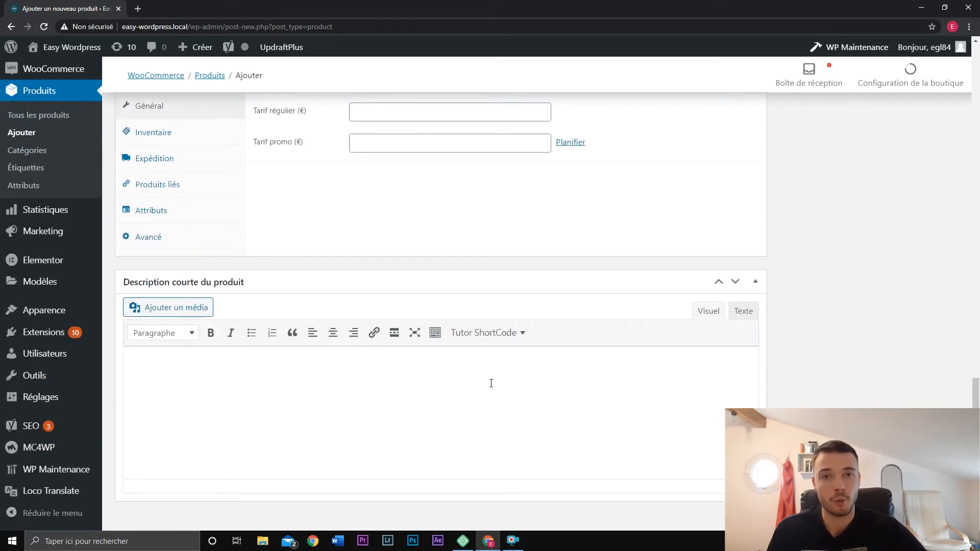
{"action": "left_click_drag", "start_coordinate": [976, 452], "coordinate": [976, 123]}
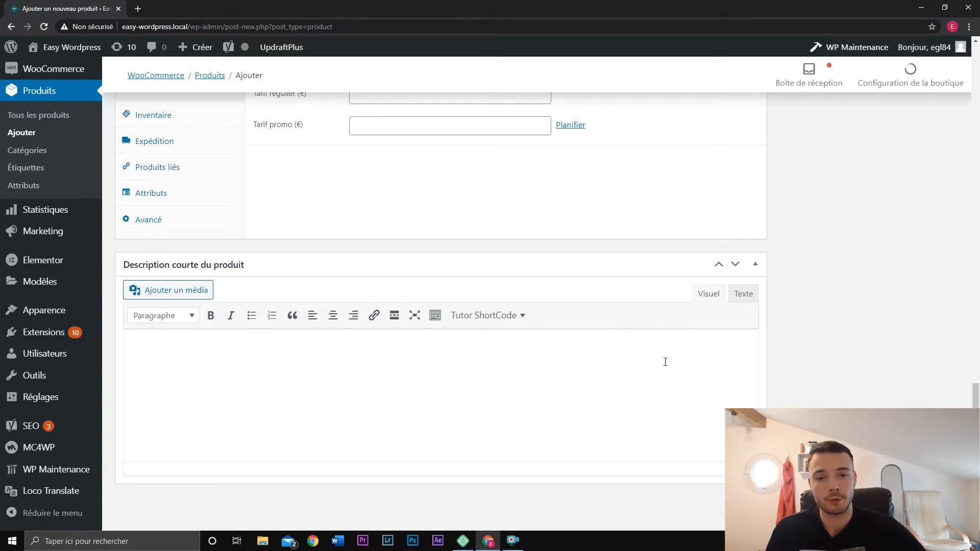
{"action": "left_click_drag", "start_coordinate": [976, 398], "coordinate": [979, 106]}
{"action": "left_click", "coordinate": [522, 276]}
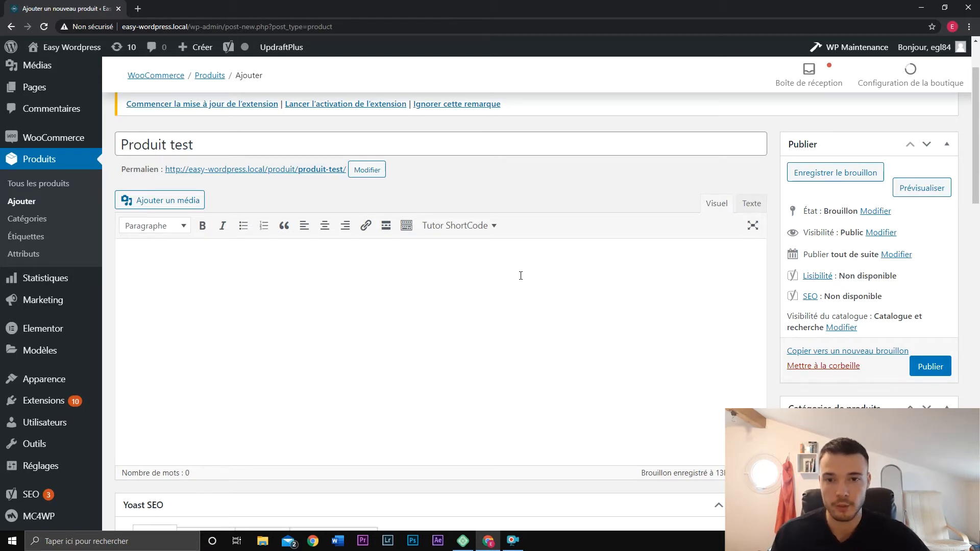
{"action": "type", "text": "WordPress est un système de gestion de contenu gratuit, libre et open-source. Ce logiciel écrit en PHP repose sur une base de données MySQL et est distribué par la fondation WordPress.org."}
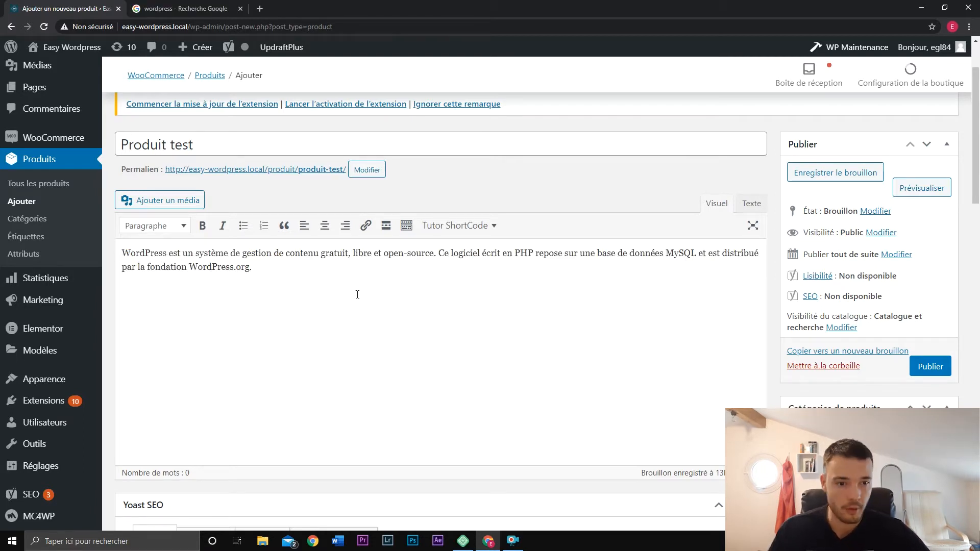
Start a new product category, enter Jean as its name, and check the parent category choices
{"action": "scroll", "coordinate": [552, 299], "scroll_direction": "down", "scroll_amount": 3}
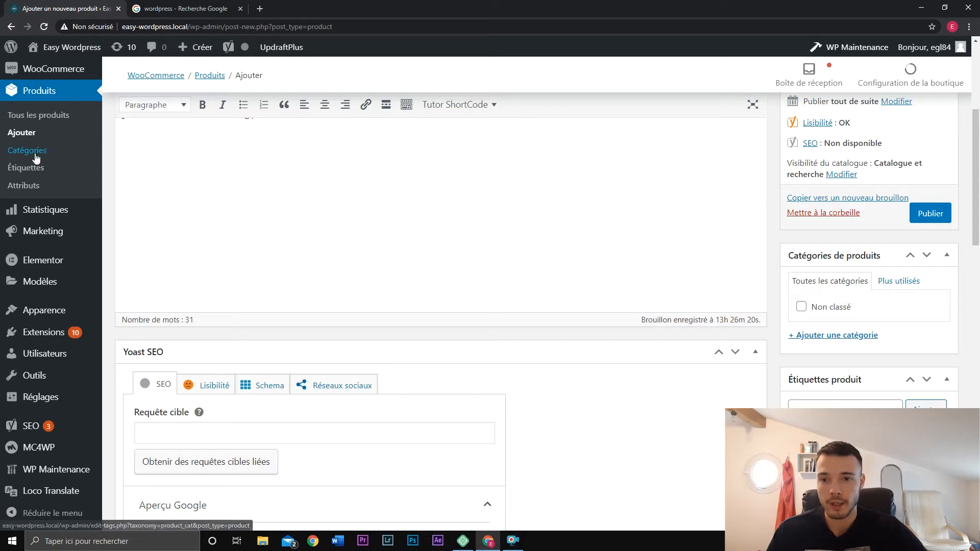
{"action": "left_click", "coordinate": [846, 339]}
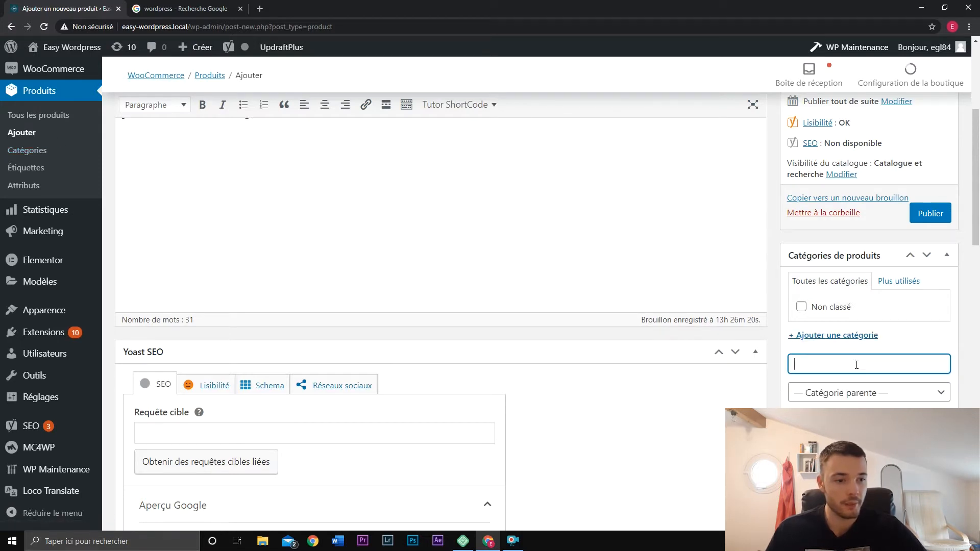
{"action": "type", "text": "Jean"}
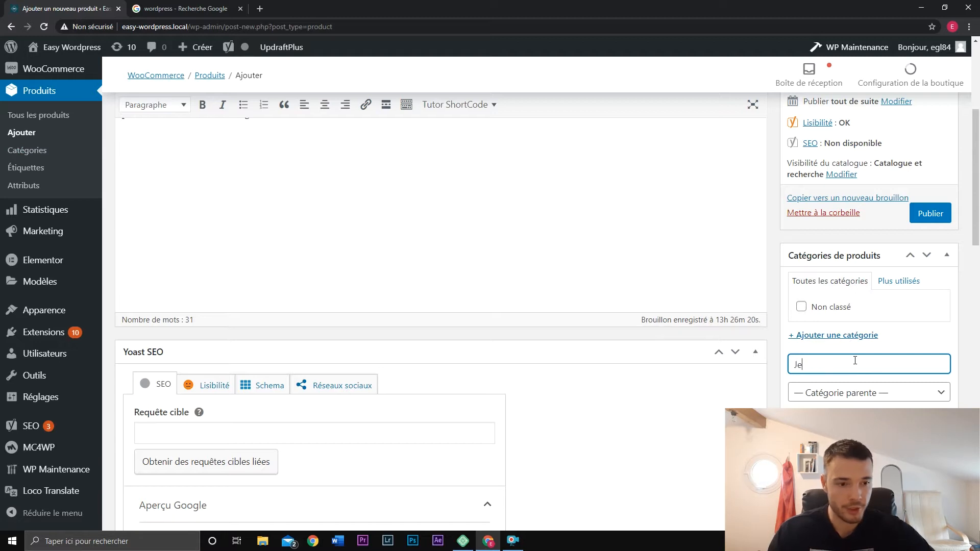
{"action": "left_click", "coordinate": [893, 399]}
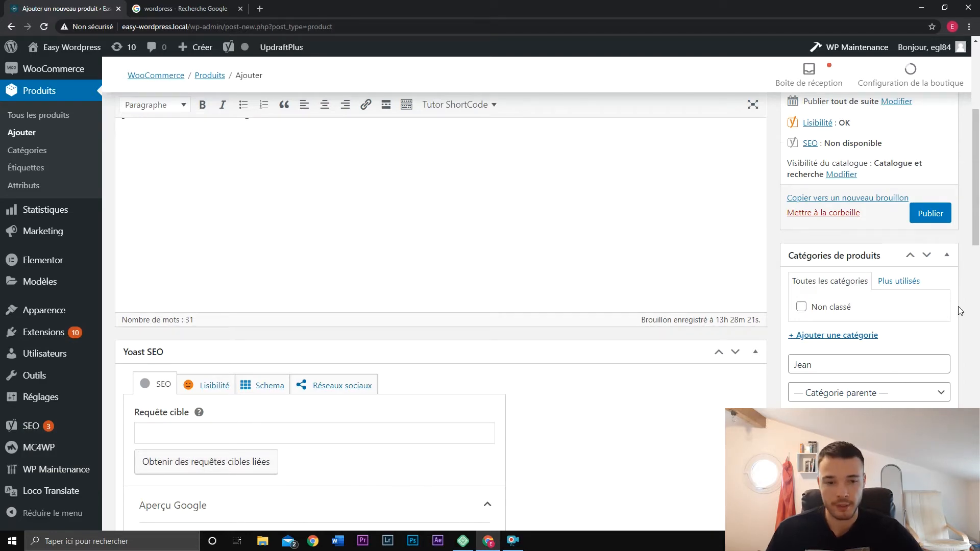
Look through the Yoast SEO section below the main description and collapse it
{"action": "scroll", "coordinate": [960, 312], "scroll_direction": "down", "scroll_amount": 5}
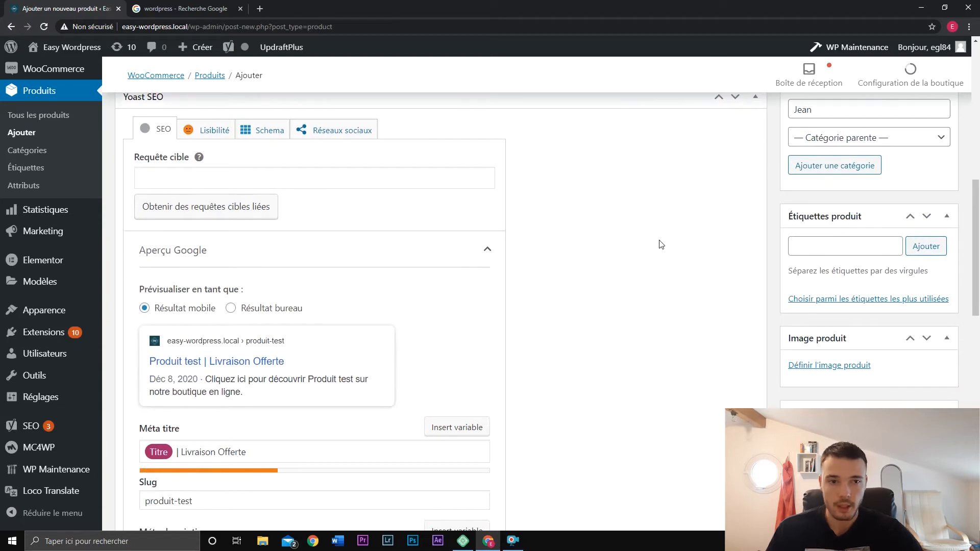
{"action": "scroll", "coordinate": [659, 243], "scroll_direction": "up", "scroll_amount": 1}
{"action": "scroll", "coordinate": [634, 270], "scroll_direction": "down", "scroll_amount": 1}
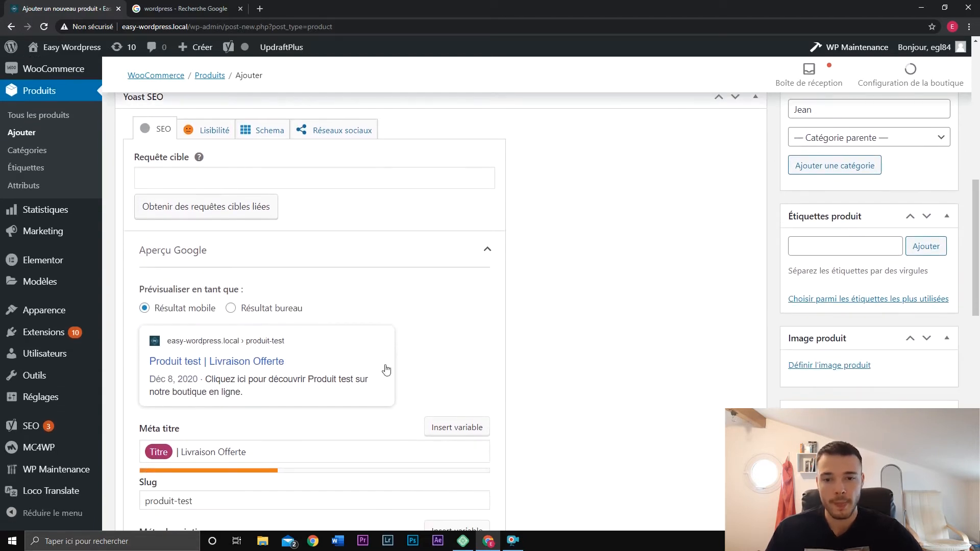
{"action": "scroll", "coordinate": [637, 289], "scroll_direction": "down", "scroll_amount": 1}
{"action": "scroll", "coordinate": [638, 291], "scroll_direction": "up", "scroll_amount": 2}
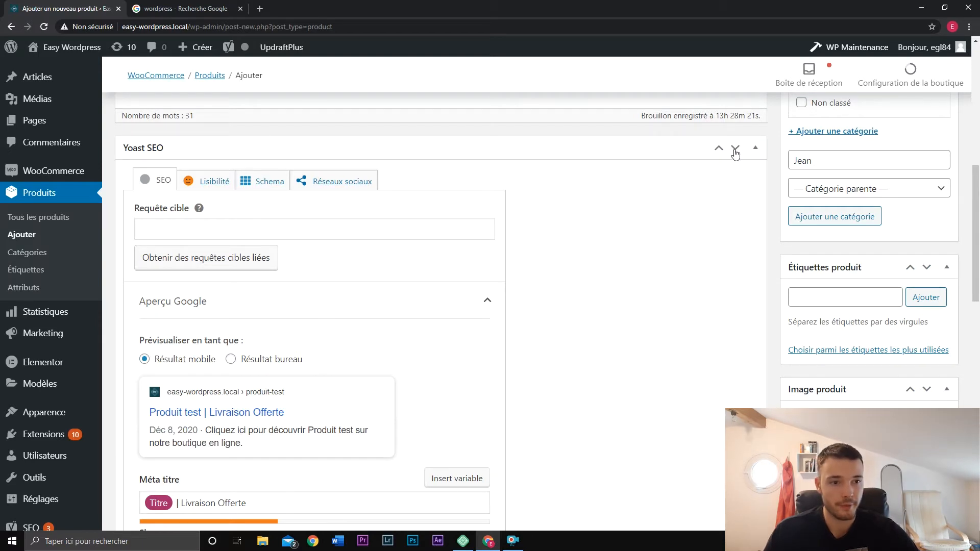
{"action": "left_click", "coordinate": [756, 148]}
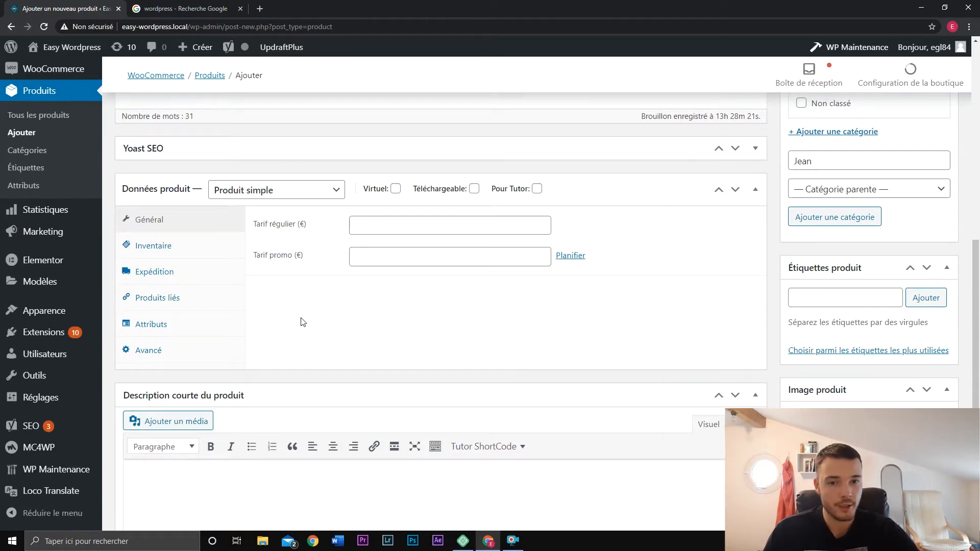
Try the product types Produits groupés and Produit externe/affiliation, and return the product to Produit simple
{"action": "left_click", "coordinate": [287, 198]}
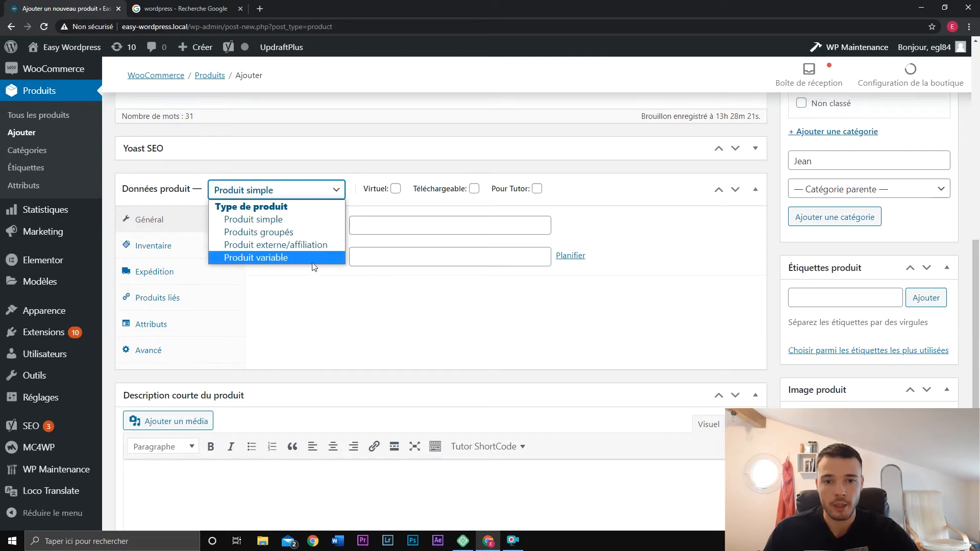
{"action": "left_click", "coordinate": [320, 216]}
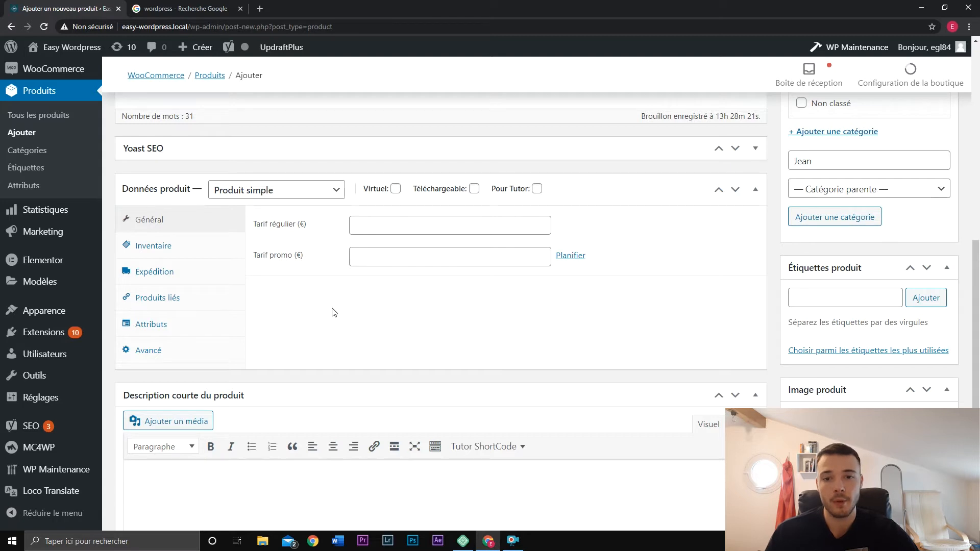
{"action": "left_click", "coordinate": [328, 190]}
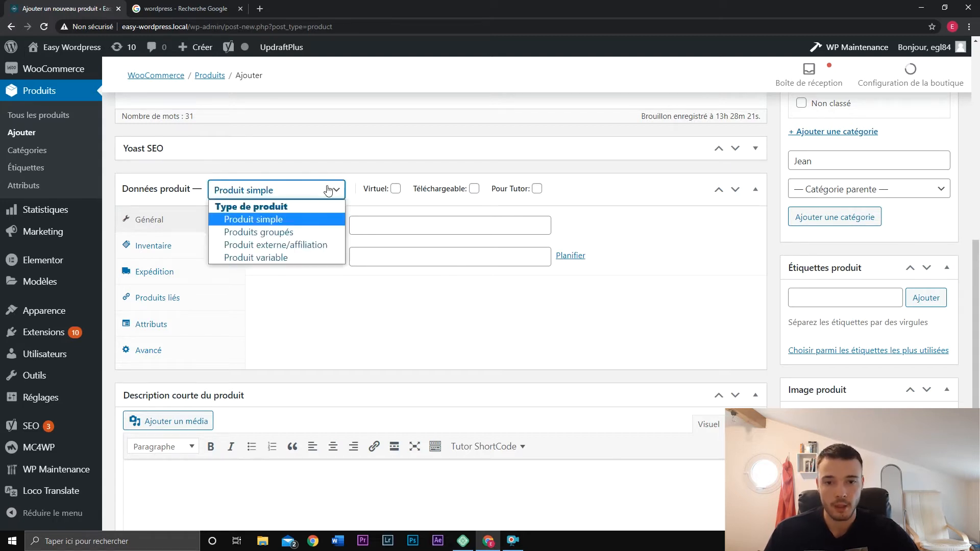
{"action": "left_click", "coordinate": [324, 232]}
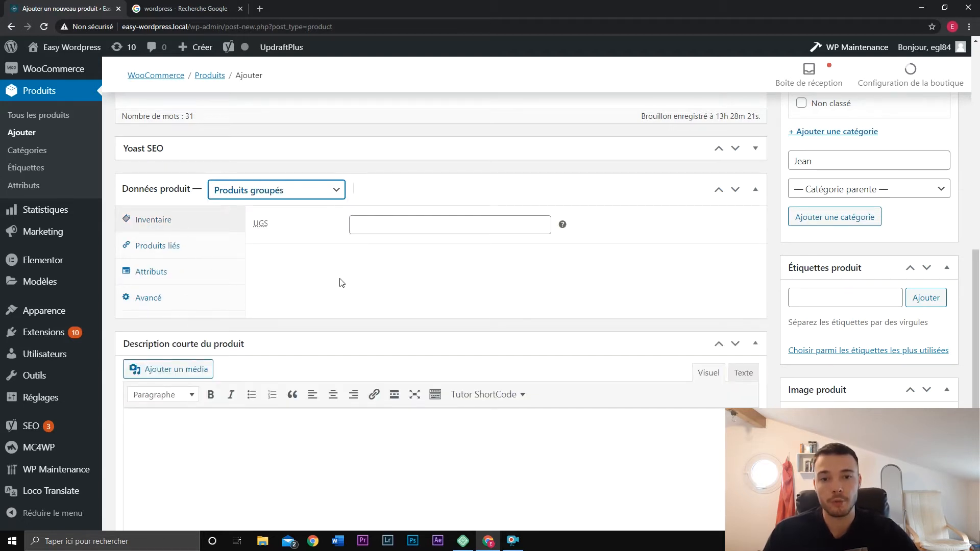
{"action": "left_click", "coordinate": [300, 192]}
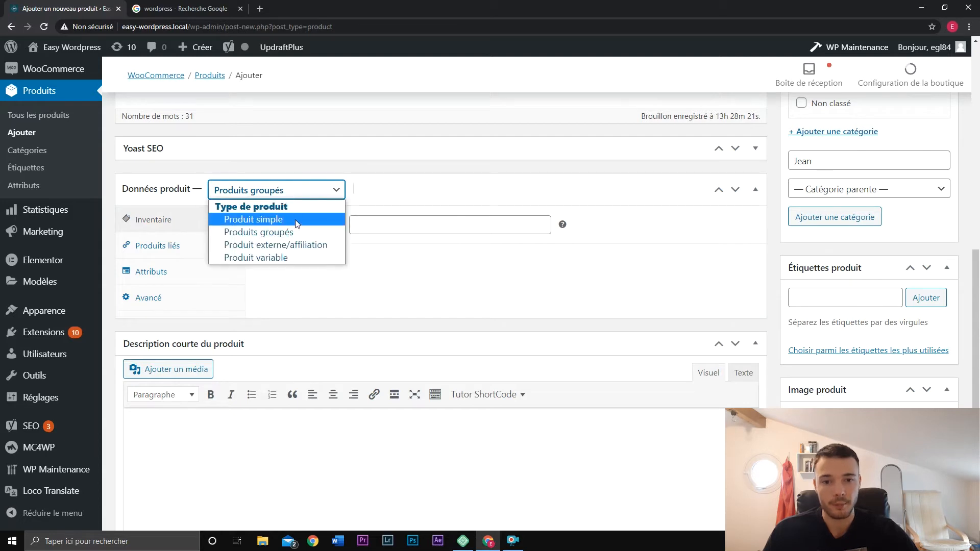
{"action": "left_click", "coordinate": [316, 245]}
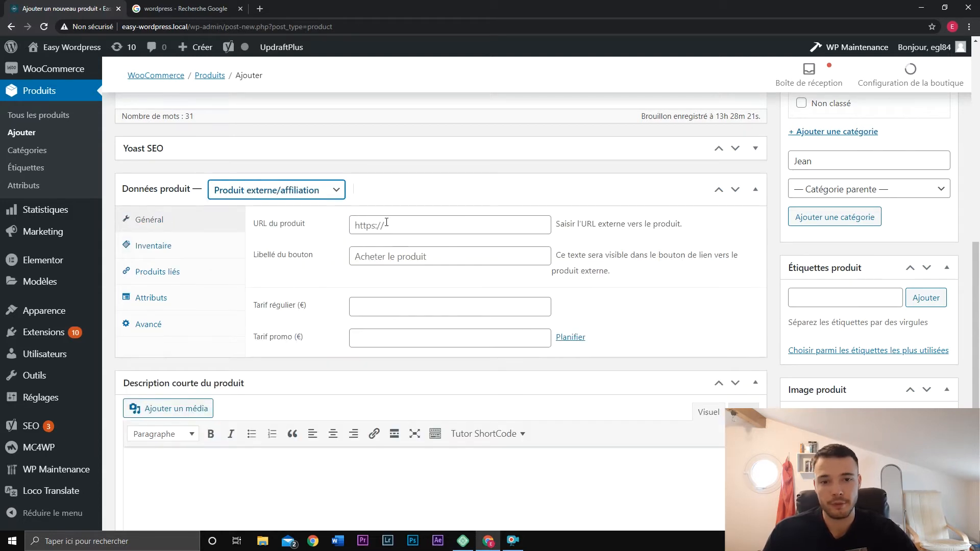
{"action": "left_click", "coordinate": [321, 196]}
{"action": "left_click", "coordinate": [281, 258]}
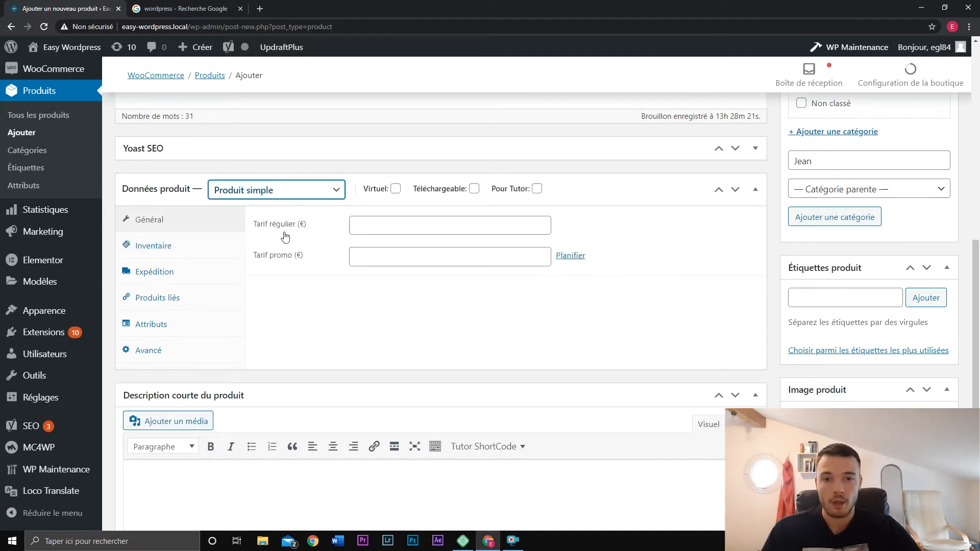
{"action": "left_click", "coordinate": [322, 297]}
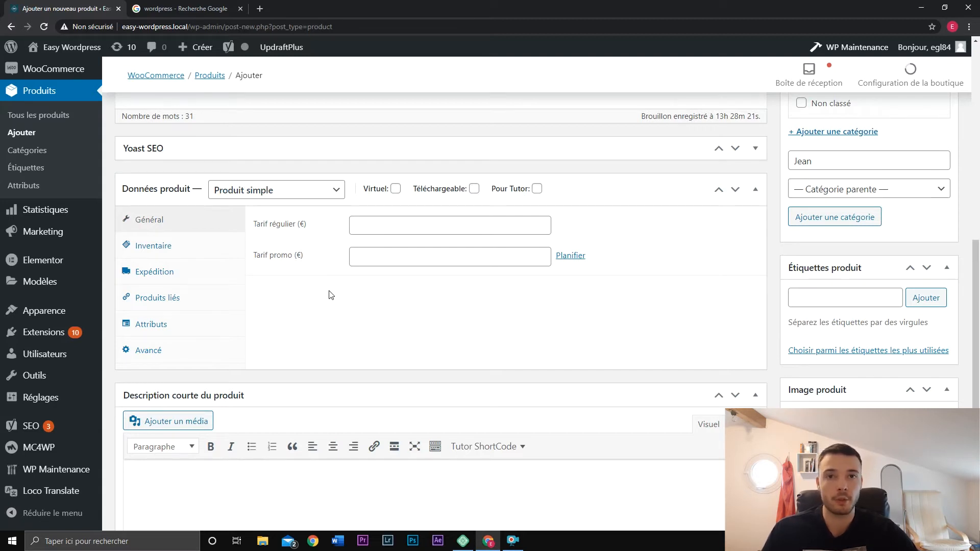
Reveal the scheduling dates for the sale price and set the regular price to 75 €
{"action": "left_click", "coordinate": [372, 224]}
{"action": "left_click", "coordinate": [383, 262]}
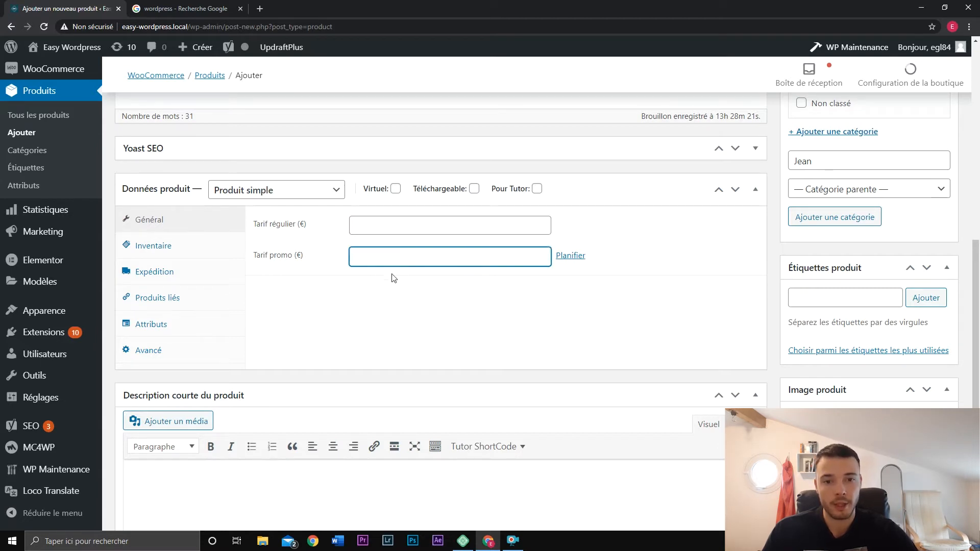
{"action": "left_click", "coordinate": [571, 255]}
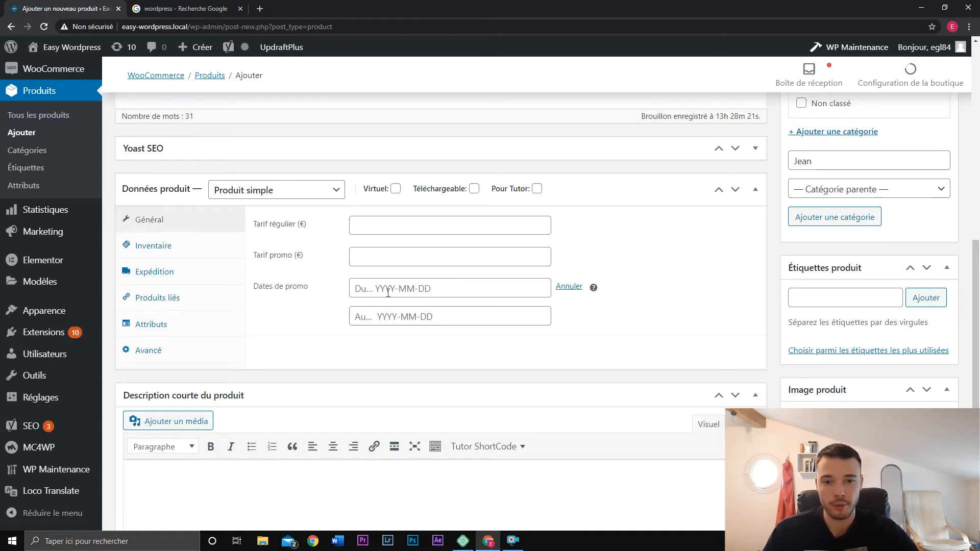
{"action": "left_click", "coordinate": [381, 225]}
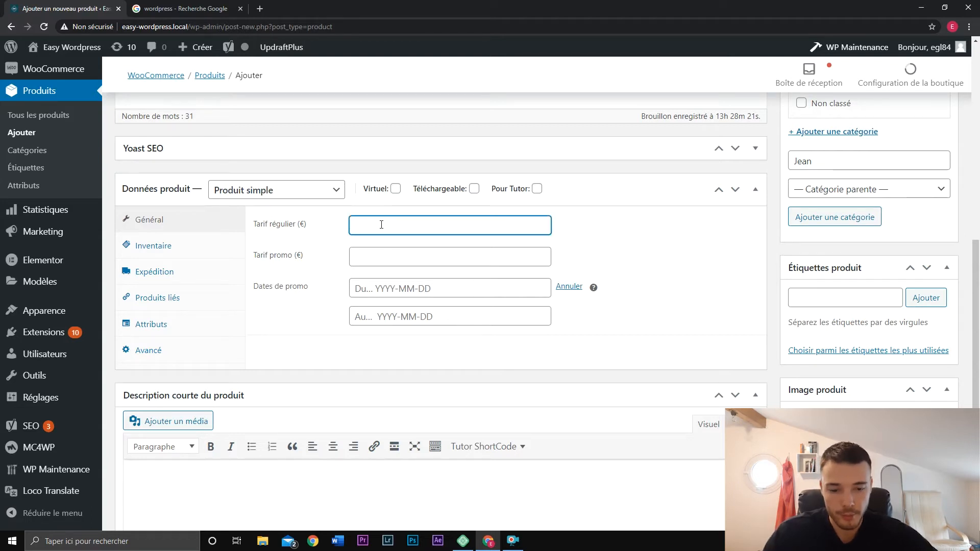
{"action": "type", "text": "75"}
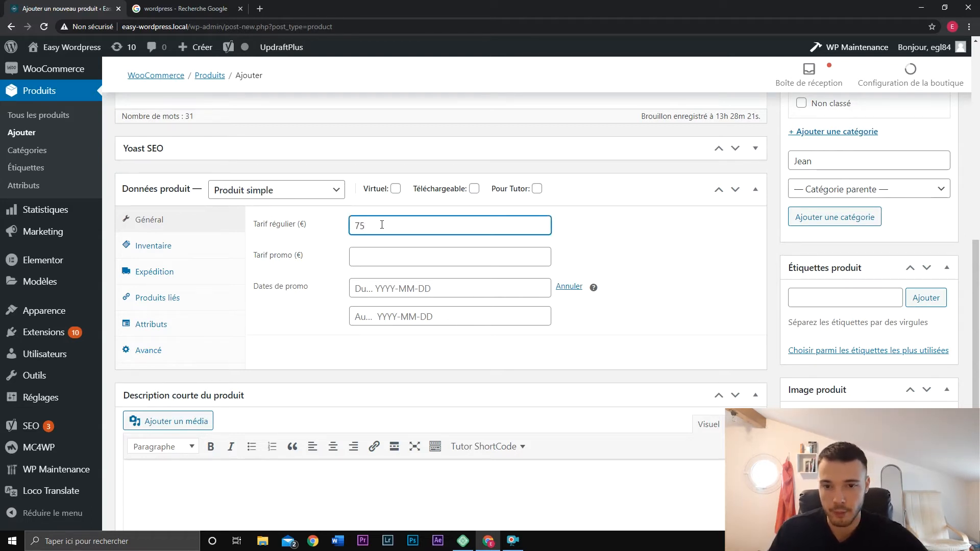
Enable product-level stock management in the inventory settings and check the stock quantity and low-stock threshold fields
{"action": "left_click", "coordinate": [159, 251]}
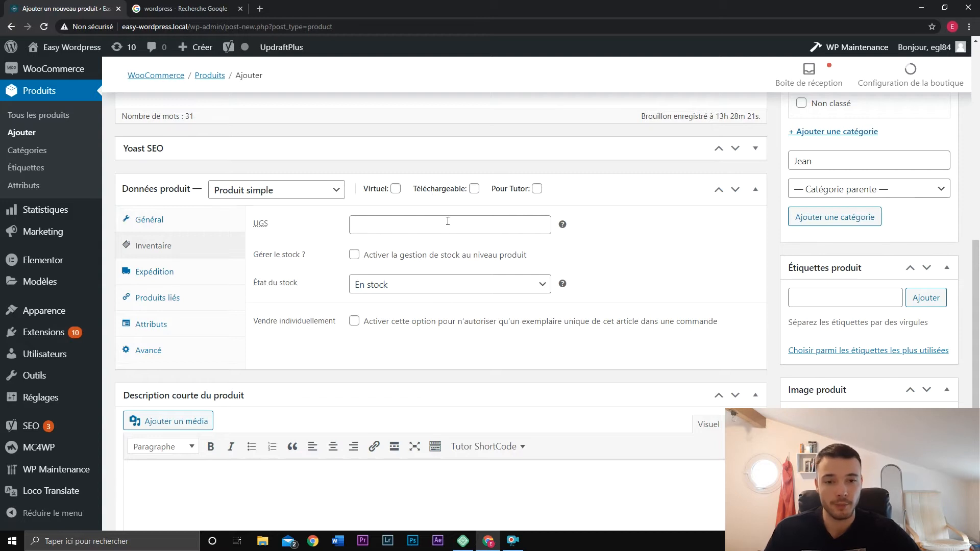
{"action": "left_click", "coordinate": [355, 255]}
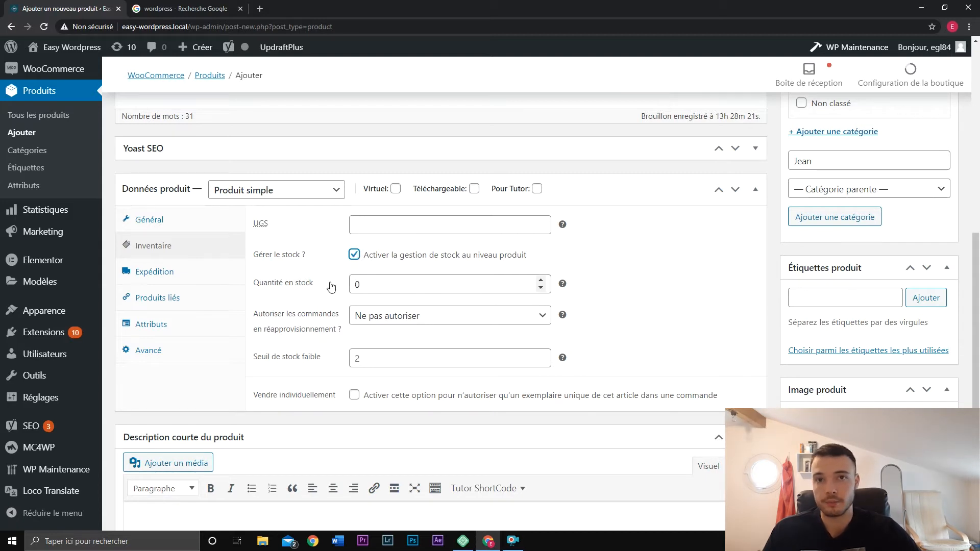
{"action": "left_click_drag", "start_coordinate": [475, 284], "coordinate": [344, 284]}
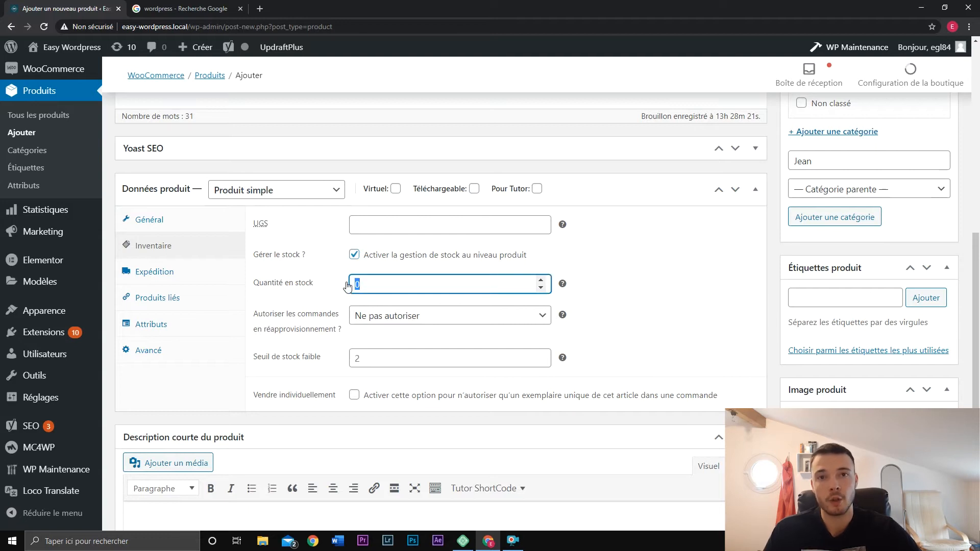
{"action": "left_click", "coordinate": [416, 286]}
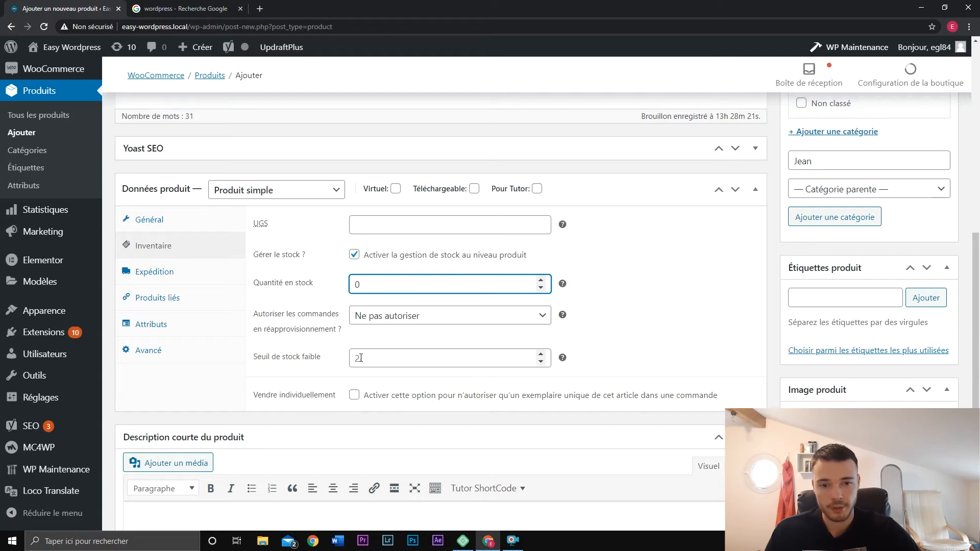
{"action": "left_click", "coordinate": [395, 363]}
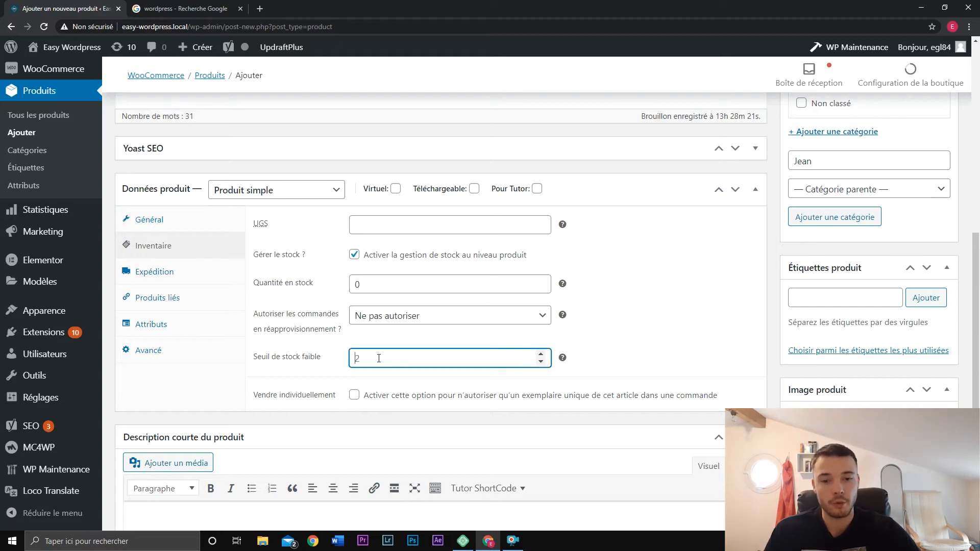
{"action": "left_click", "coordinate": [341, 369]}
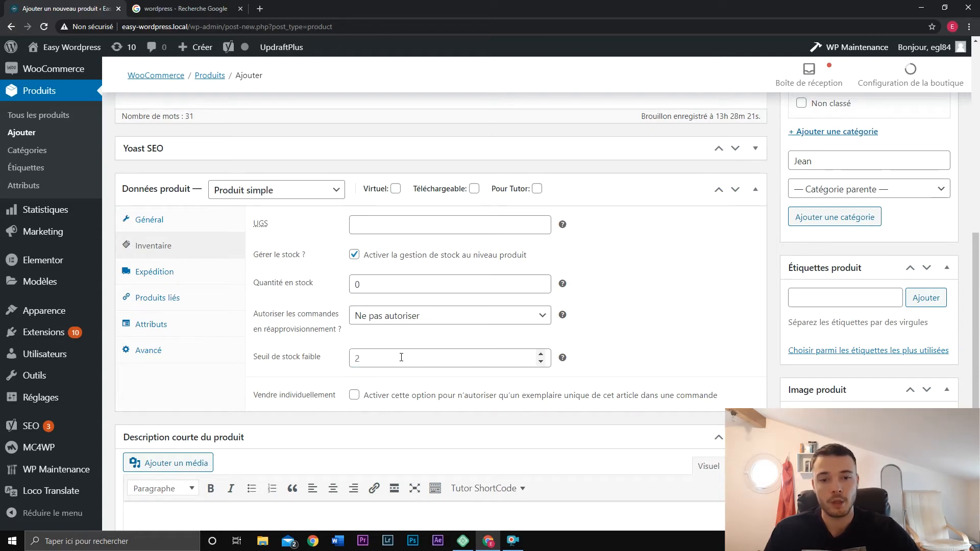
Open the product's shipping settings and check the shipping class choices, selecting Pas de classe de livraison
{"action": "left_click", "coordinate": [232, 272]}
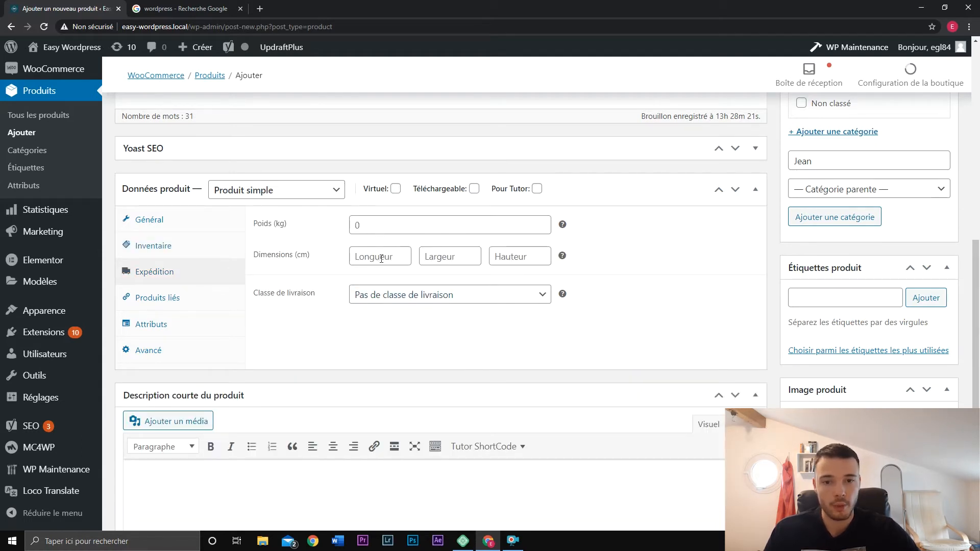
{"action": "left_click", "coordinate": [437, 295]}
{"action": "left_click", "coordinate": [388, 311]}
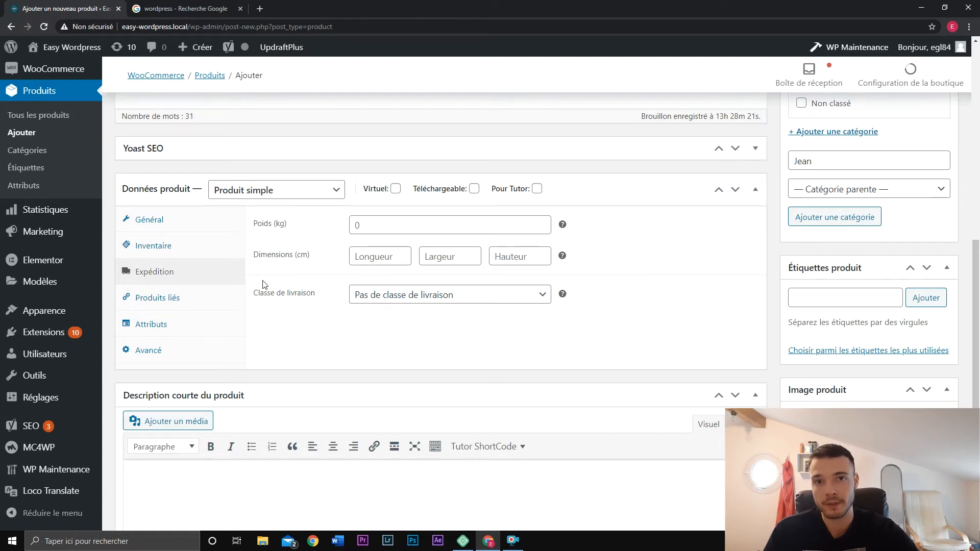
Open the linked products settings and check the search fields for Produits suggérés and Ventes croisées
{"action": "left_click", "coordinate": [157, 297]}
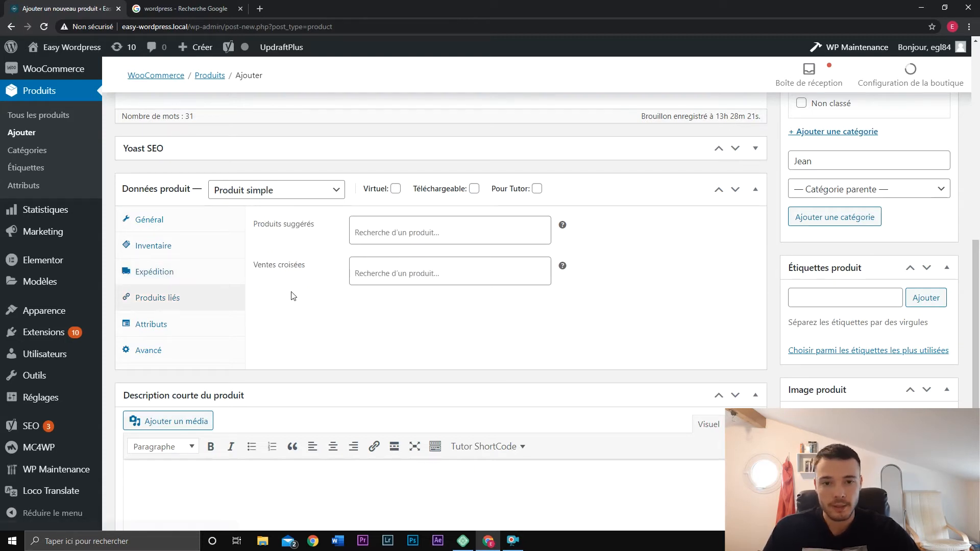
{"action": "left_click", "coordinate": [401, 232]}
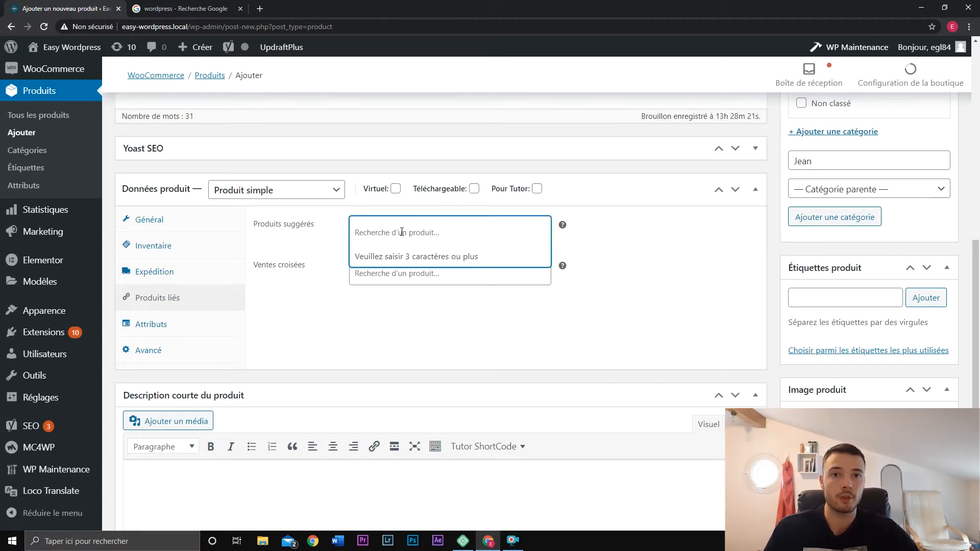
{"action": "left_click", "coordinate": [397, 275]}
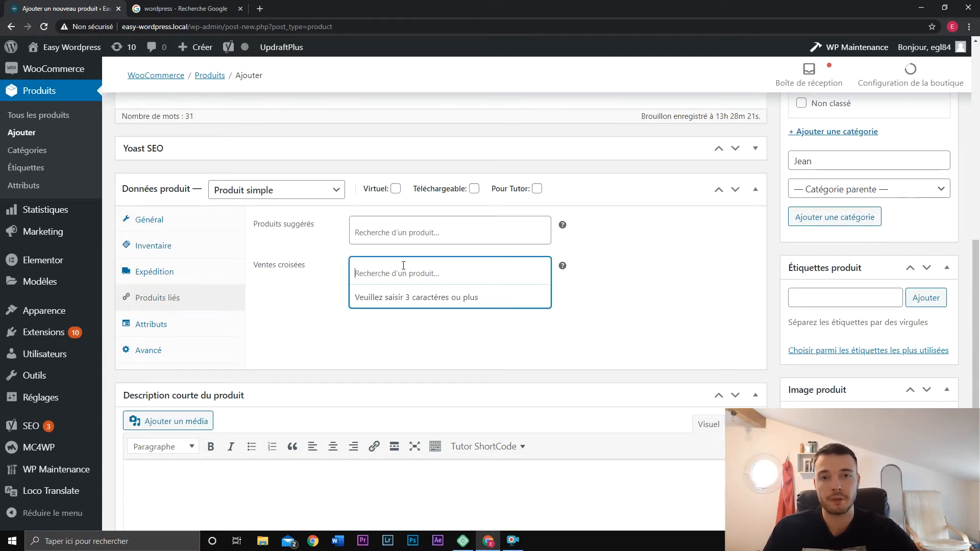
{"action": "left_click", "coordinate": [602, 306]}
Set the product image to eW.png from the media library
{"action": "scroll", "coordinate": [602, 306], "scroll_direction": "down", "scroll_amount": 2}
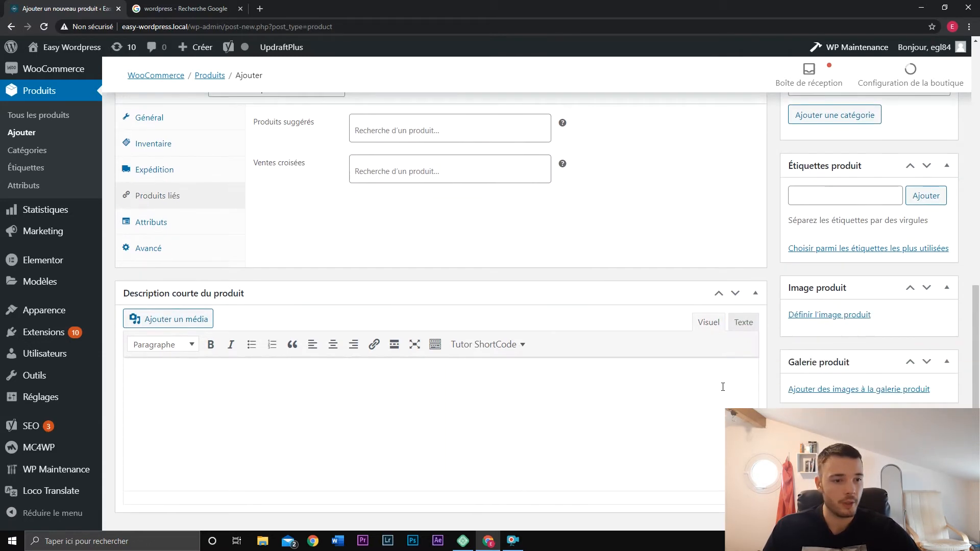
{"action": "left_click", "coordinate": [843, 319]}
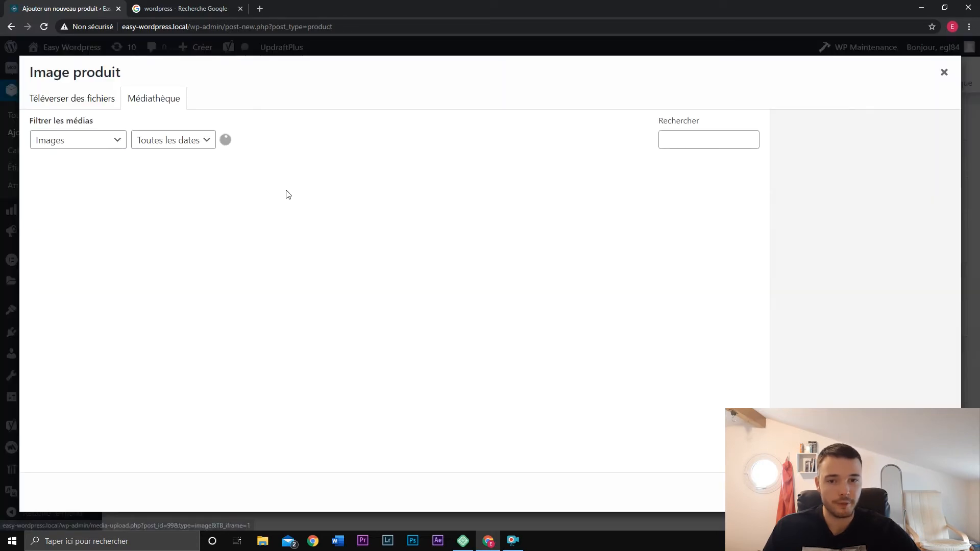
{"action": "left_click", "coordinate": [88, 194]}
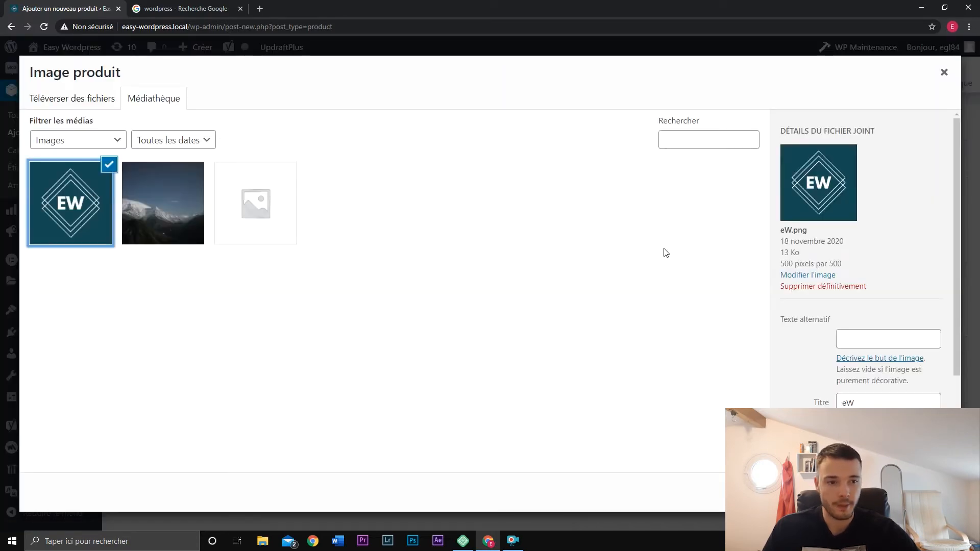
{"action": "left_click", "coordinate": [906, 492]}
Add the snowy mountain photo from the media library to the product gallery
{"action": "scroll", "coordinate": [884, 286], "scroll_direction": "down", "scroll_amount": 3}
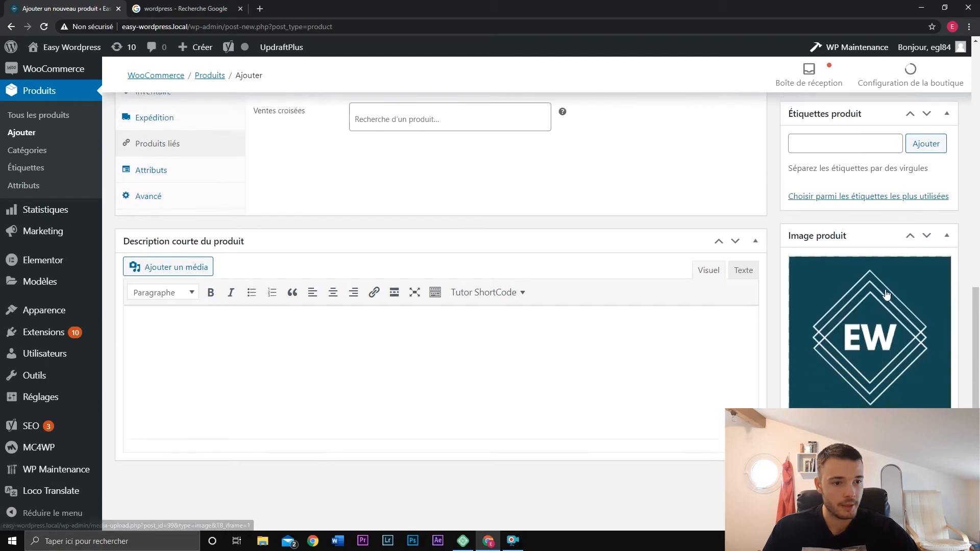
{"action": "left_click", "coordinate": [862, 457]}
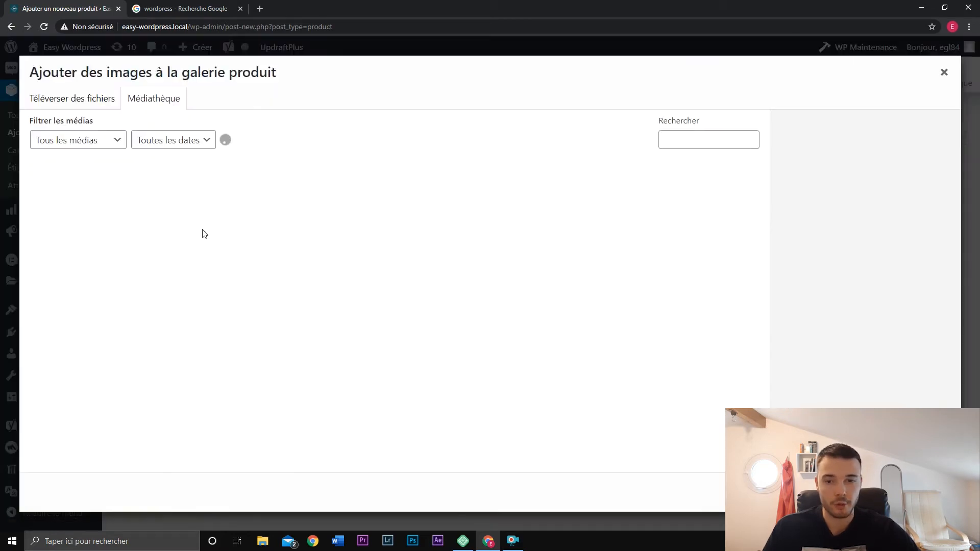
{"action": "left_click", "coordinate": [187, 212]}
{"action": "left_click", "coordinate": [906, 493]}
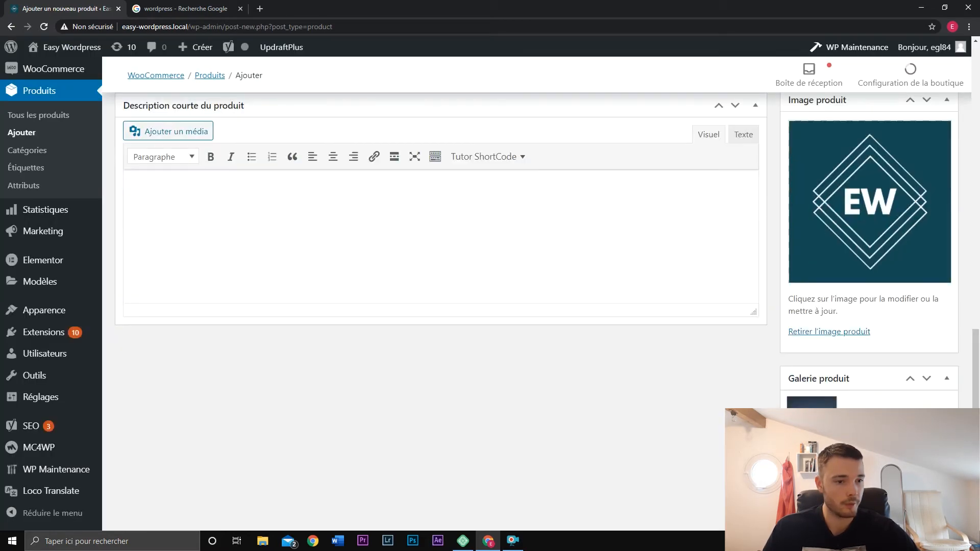
Copy the WordPress paragraph from the main product description into the short product description
{"action": "scroll", "coordinate": [609, 398], "scroll_direction": "up", "scroll_amount": 2}
{"action": "scroll", "coordinate": [427, 356], "scroll_direction": "up", "scroll_amount": 10}
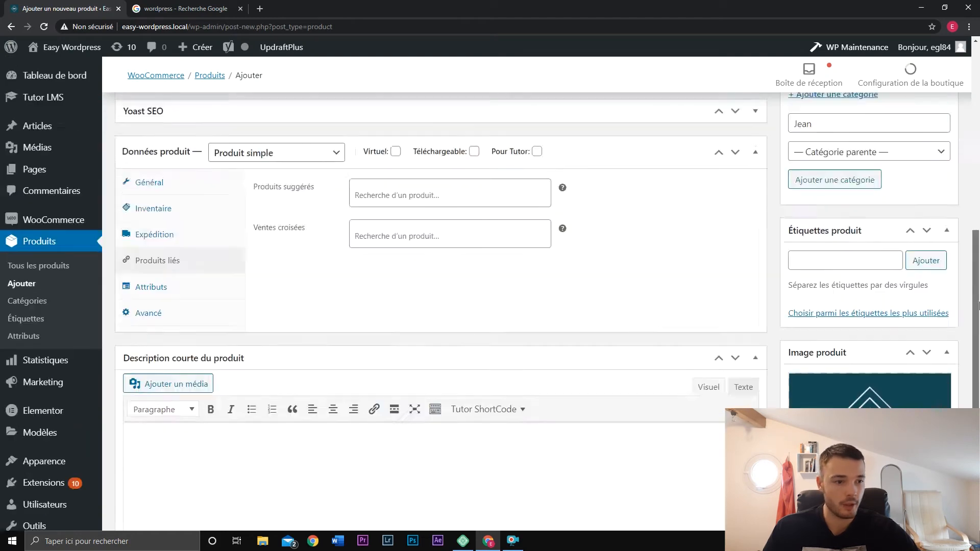
{"action": "triple_click", "coordinate": [370, 351]}
{"action": "key", "text": "ctrl+c"}
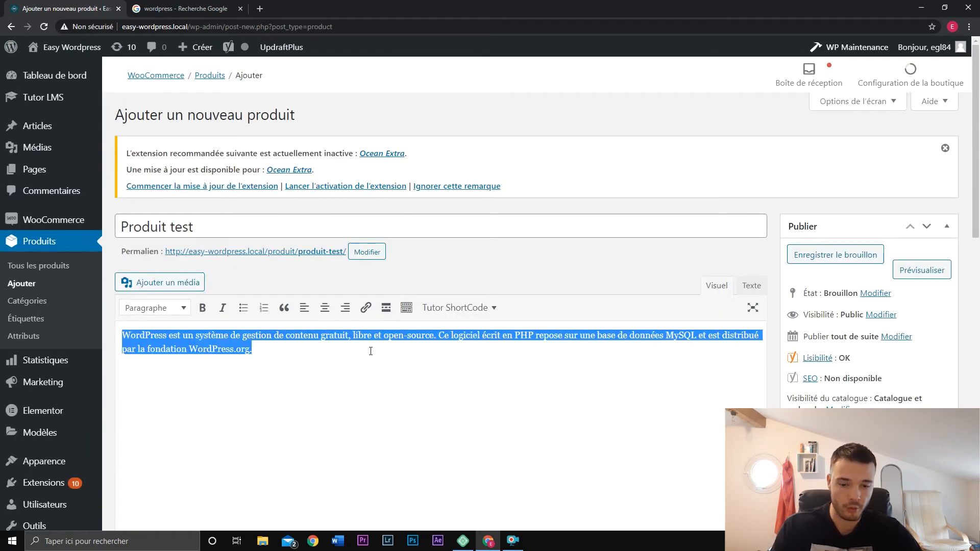
{"action": "scroll", "coordinate": [379, 348], "scroll_direction": "down", "scroll_amount": 10}
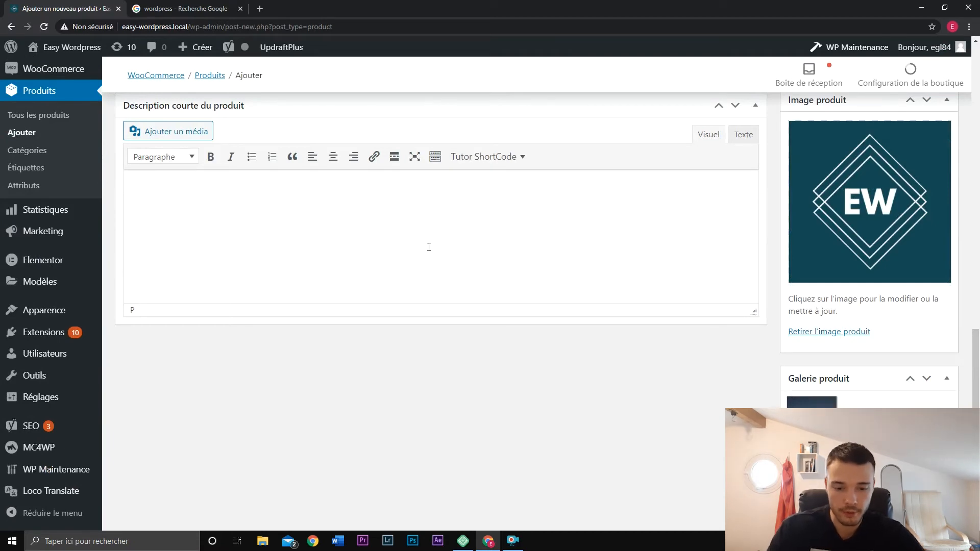
{"action": "key", "text": "ctrl+v"}
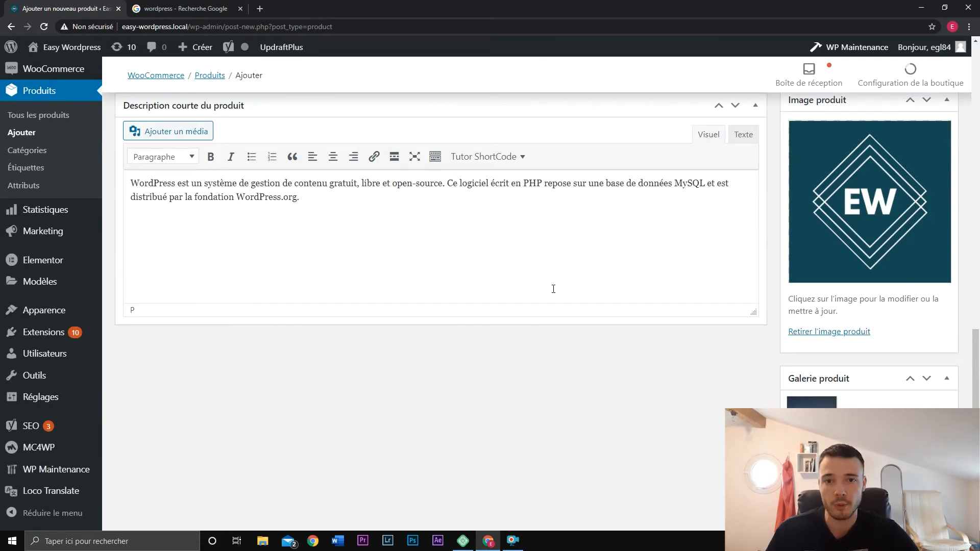
Preview the Produit test page and check its main image and gallery thumbnails
{"action": "scroll", "coordinate": [964, 342], "scroll_direction": "up", "scroll_amount": 15}
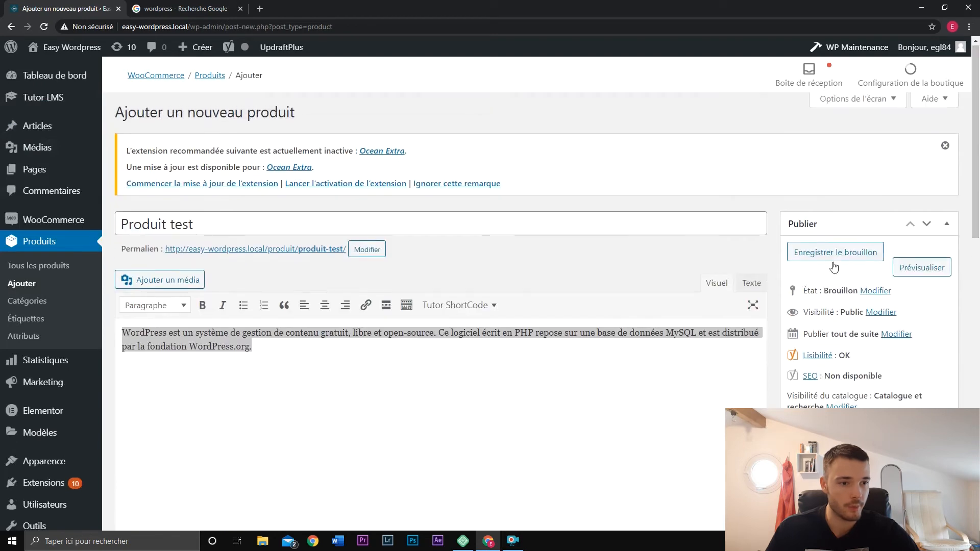
{"action": "left_click", "coordinate": [931, 269]}
{"action": "scroll", "coordinate": [311, 210], "scroll_direction": "down", "scroll_amount": 2}
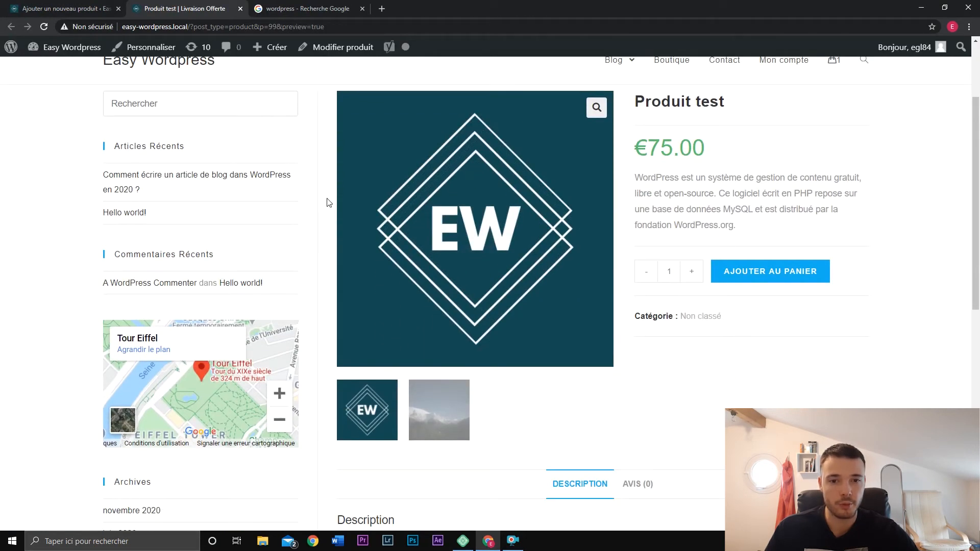
{"action": "scroll", "coordinate": [326, 201], "scroll_direction": "up", "scroll_amount": 3}
{"action": "scroll", "coordinate": [860, 213], "scroll_direction": "down", "scroll_amount": 1}
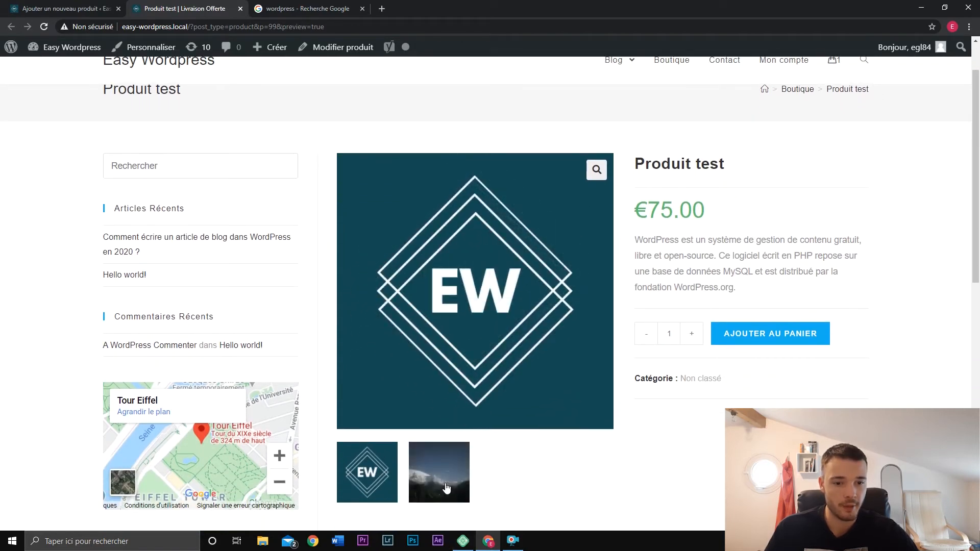
{"action": "left_click", "coordinate": [433, 473]}
{"action": "left_click", "coordinate": [380, 394]}
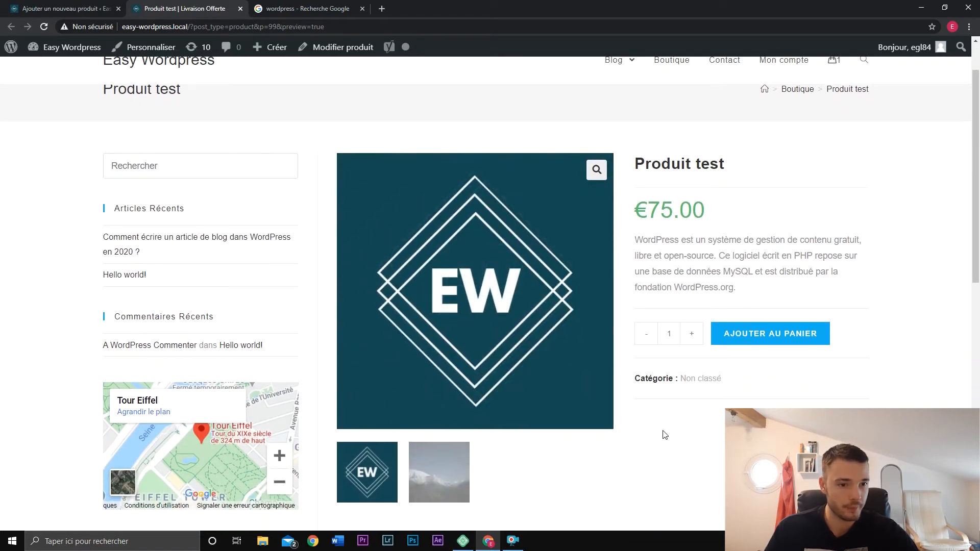
Examine the short description, the full Description section and the Avis section on the product preview
{"action": "left_click_drag", "start_coordinate": [636, 237], "coordinate": [790, 290]}
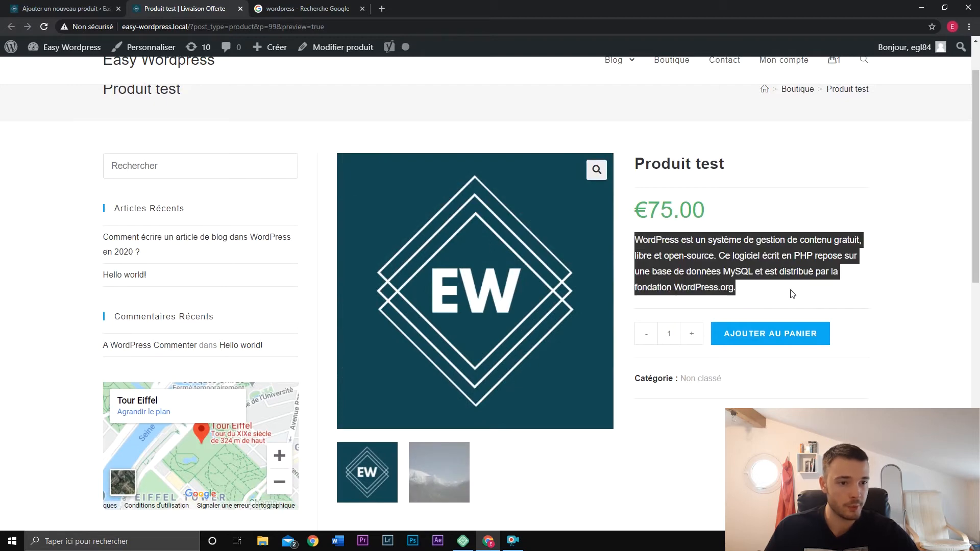
{"action": "left_click", "coordinate": [776, 289]}
{"action": "left_click_drag", "start_coordinate": [837, 316], "coordinate": [786, 272]}
{"action": "left_click", "coordinate": [700, 228]}
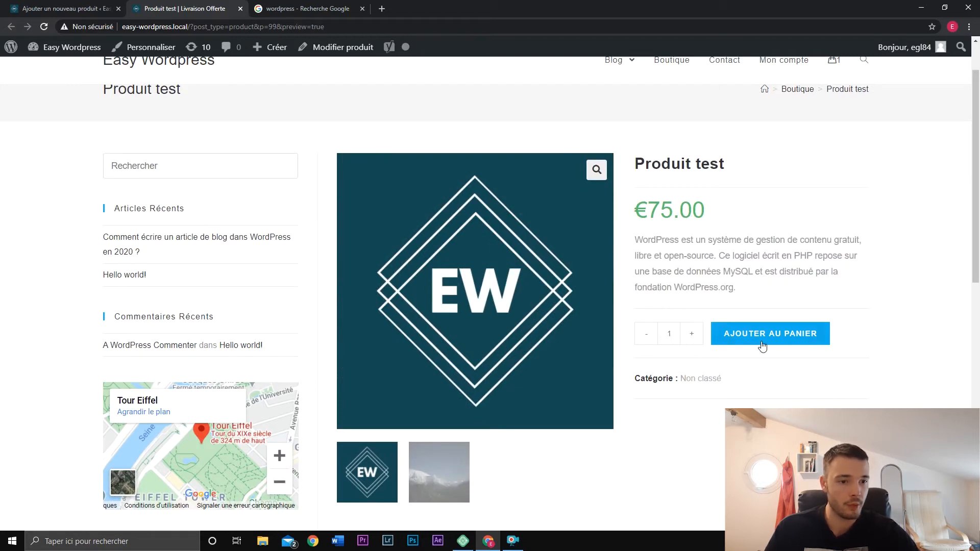
{"action": "scroll", "coordinate": [860, 364], "scroll_direction": "down", "scroll_amount": 2}
{"action": "scroll", "coordinate": [861, 364], "scroll_direction": "down", "scroll_amount": 3}
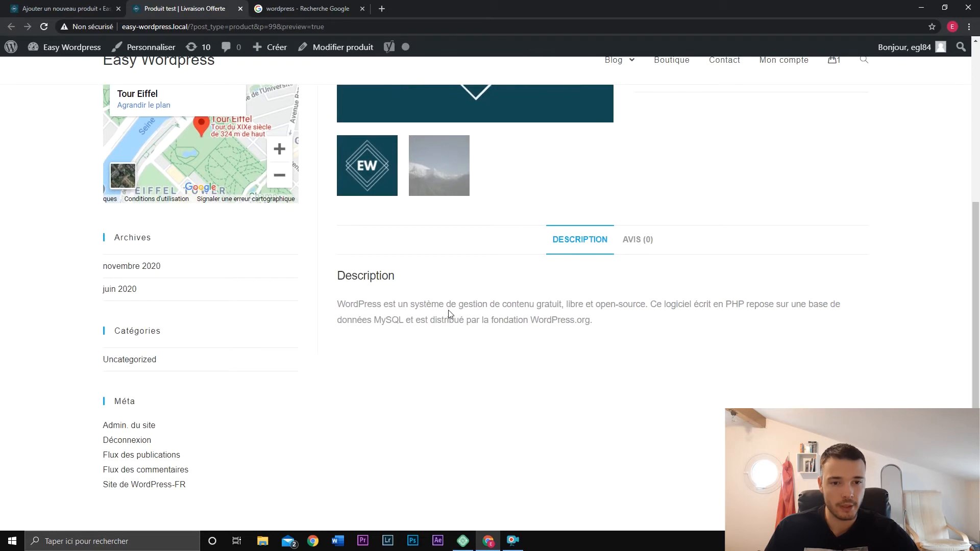
{"action": "left_click", "coordinate": [633, 239]}
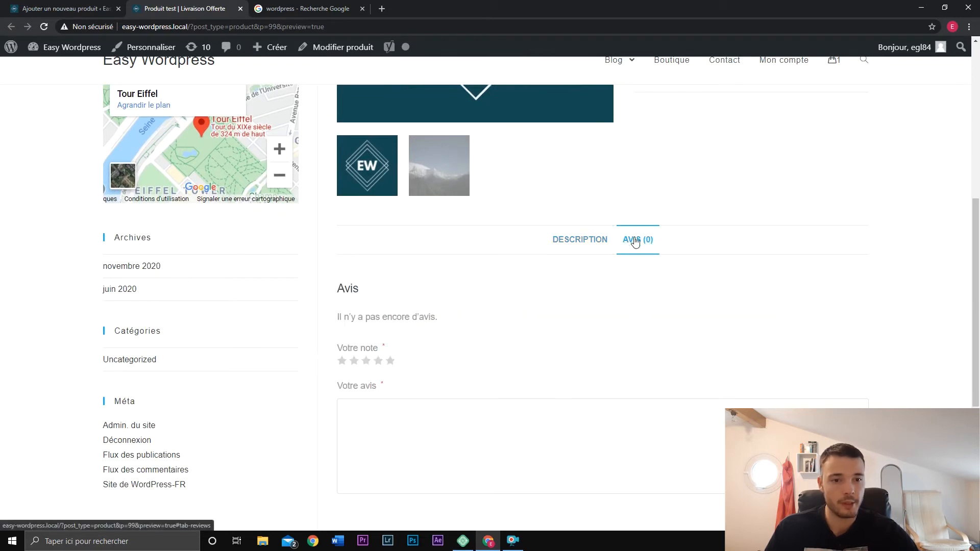
{"action": "left_click", "coordinate": [582, 244]}
{"action": "scroll", "coordinate": [895, 228], "scroll_direction": "up", "scroll_amount": 5}
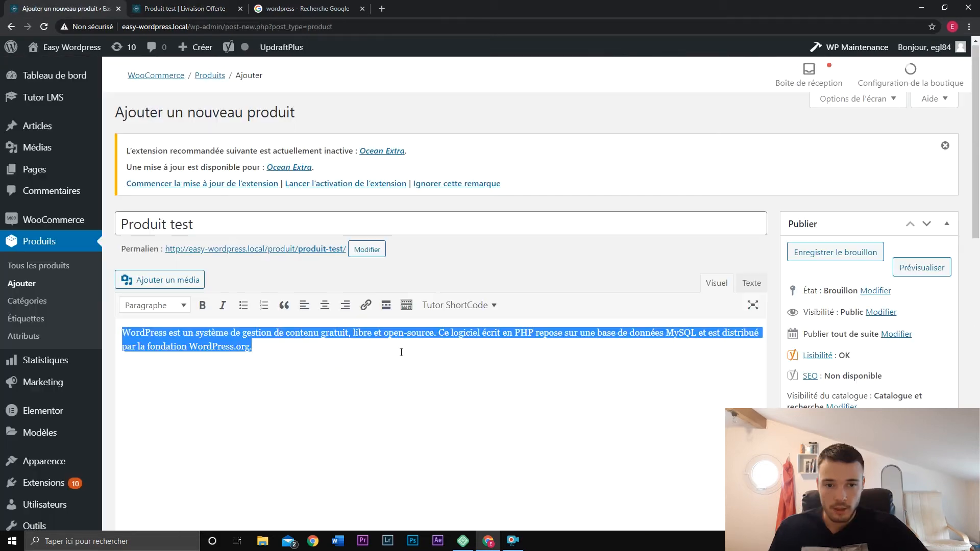
Return to the product editor and change the product type to Produit variable
{"action": "left_click", "coordinate": [401, 352]}
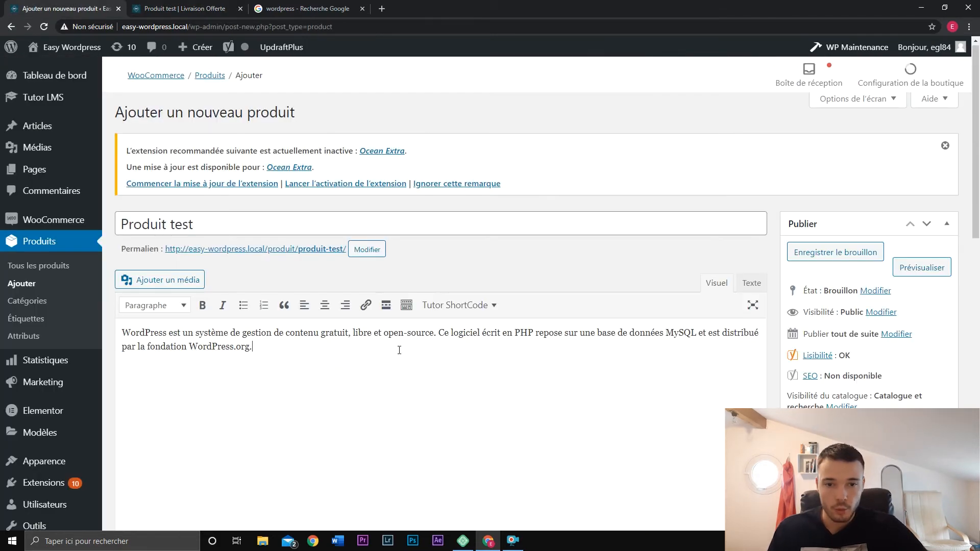
{"action": "scroll", "coordinate": [401, 357], "scroll_direction": "down", "scroll_amount": 4}
{"action": "scroll", "coordinate": [401, 356], "scroll_direction": "down", "scroll_amount": 5}
{"action": "scroll", "coordinate": [400, 357], "scroll_direction": "up", "scroll_amount": 2}
{"action": "left_click", "coordinate": [301, 219]}
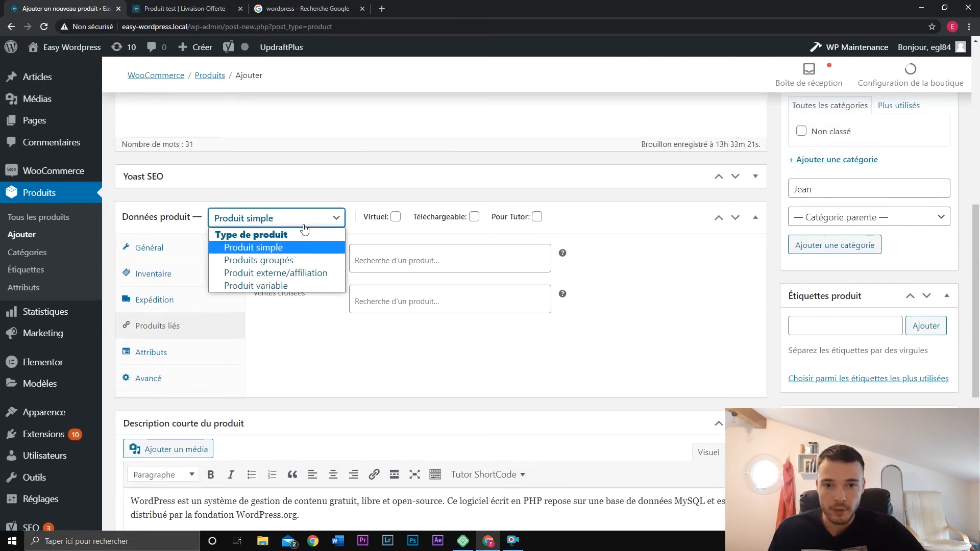
{"action": "left_click", "coordinate": [300, 285]}
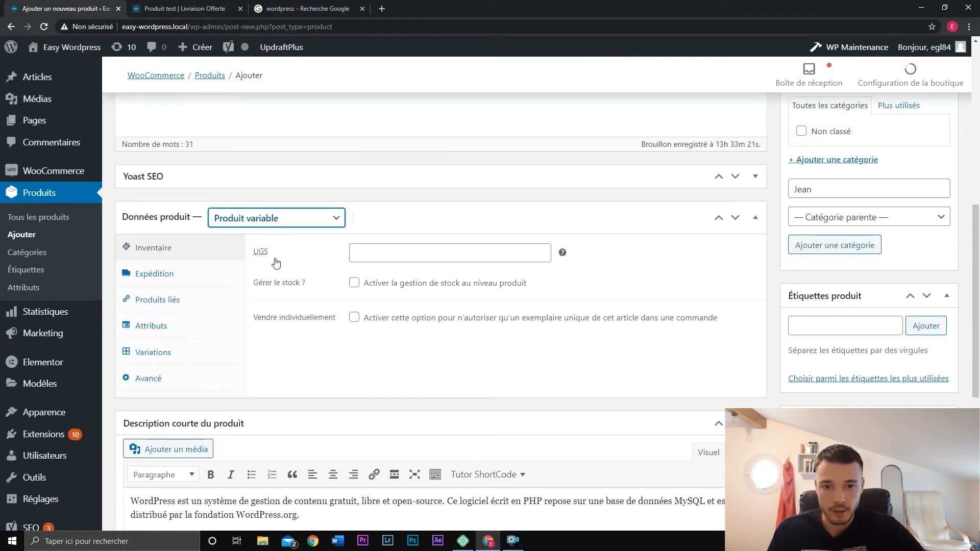
Review the inventory, shipping and linked products settings of the variable product
{"action": "left_click", "coordinate": [389, 257]}
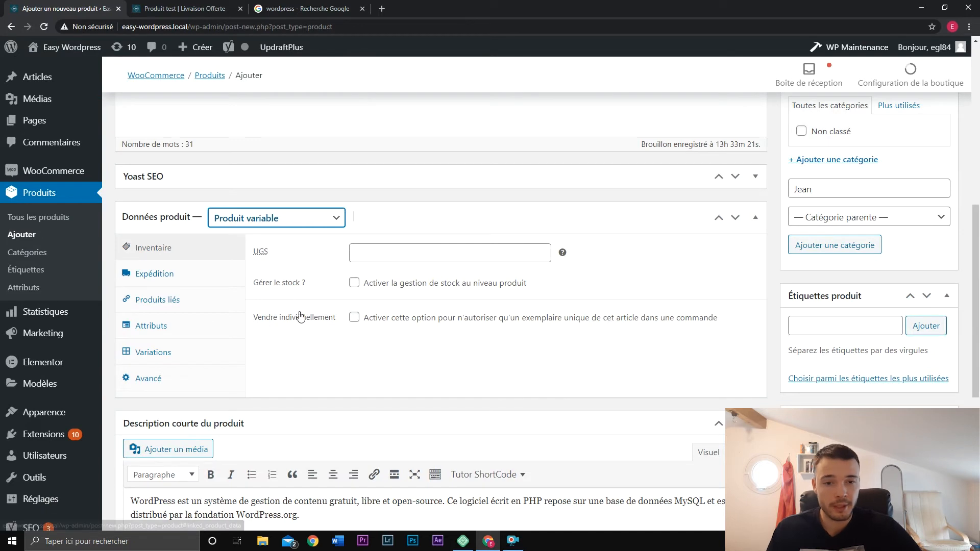
{"action": "left_click", "coordinate": [208, 274]}
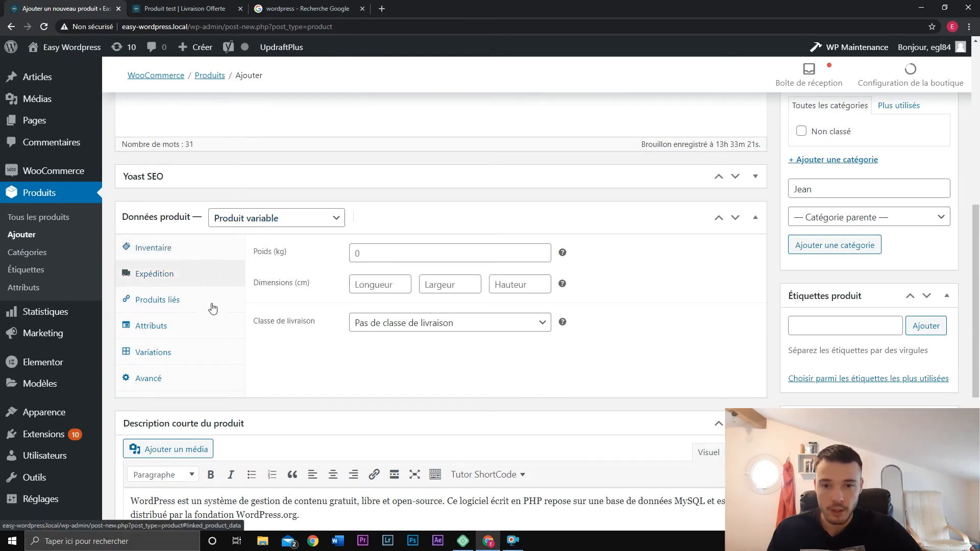
{"action": "left_click", "coordinate": [212, 306]}
Add a custom product attribute named Taille and turn off its visibility on the product page
{"action": "left_click", "coordinate": [209, 332]}
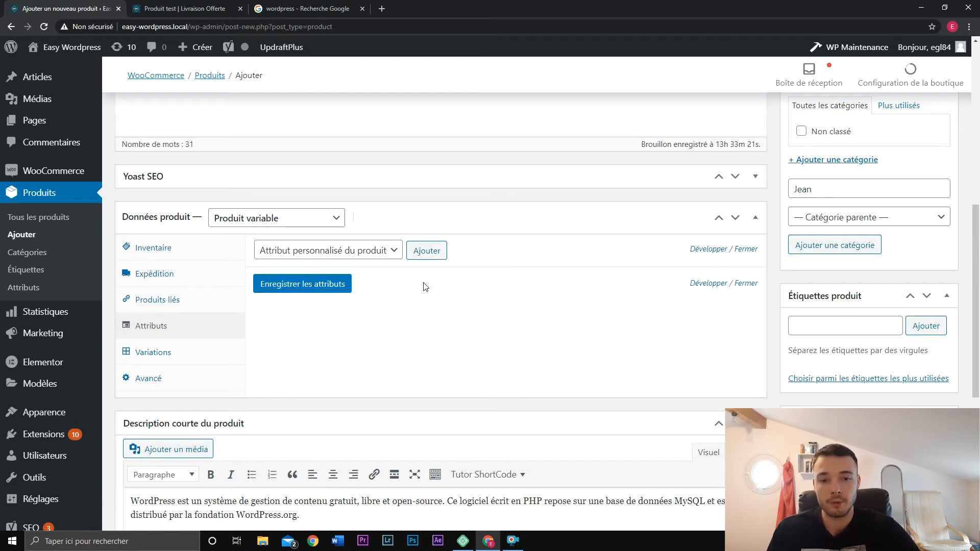
{"action": "left_click", "coordinate": [427, 252]}
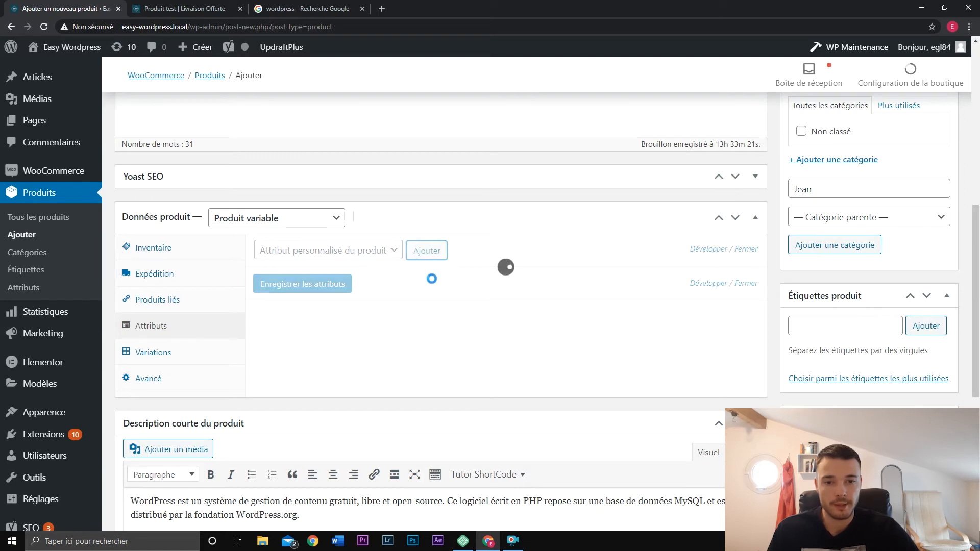
{"action": "left_click", "coordinate": [312, 334]}
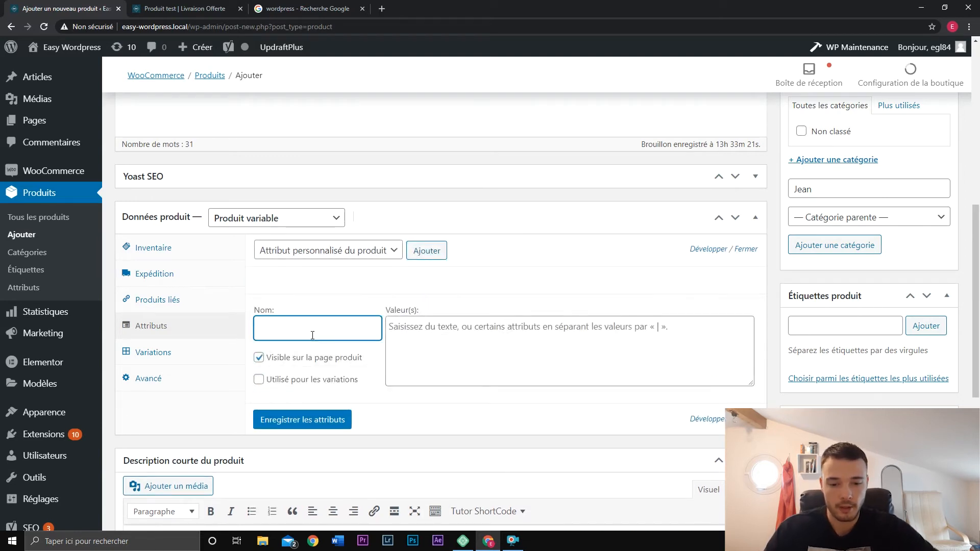
{"action": "type", "text": "Taille"}
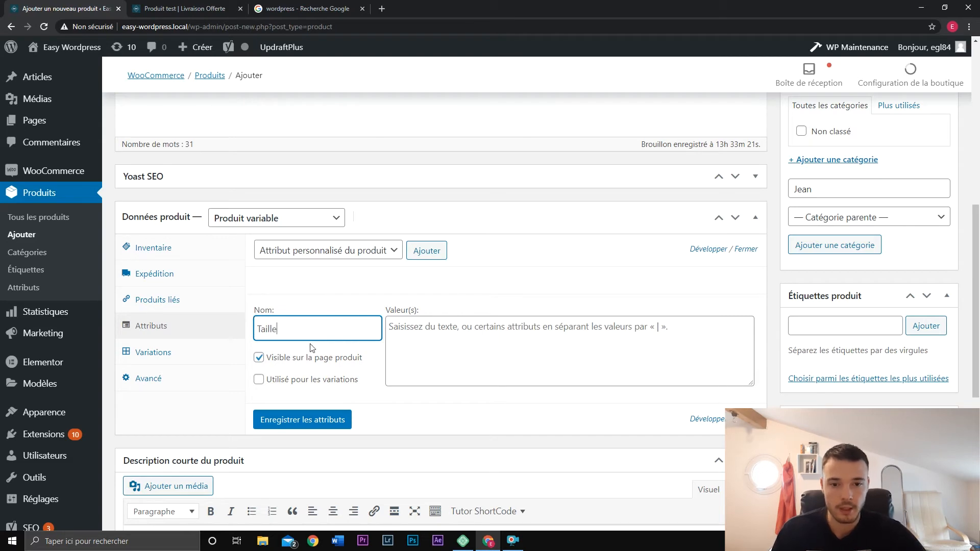
{"action": "left_click", "coordinate": [291, 361]}
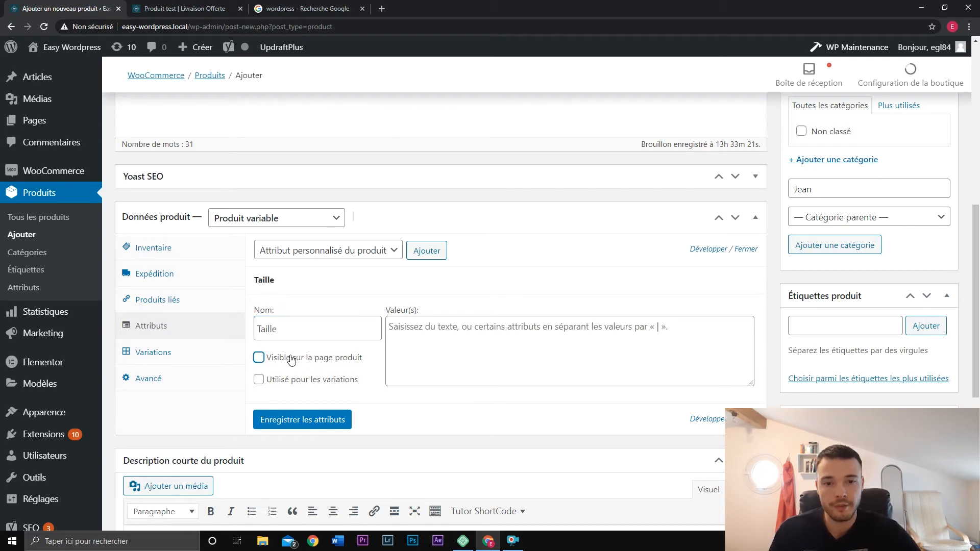
Check the Description and Avis area of the product preview, and enable the Taille attribute for variations
{"action": "left_click", "coordinate": [179, 8]}
{"action": "scroll", "coordinate": [639, 289], "scroll_direction": "down", "scroll_amount": 5}
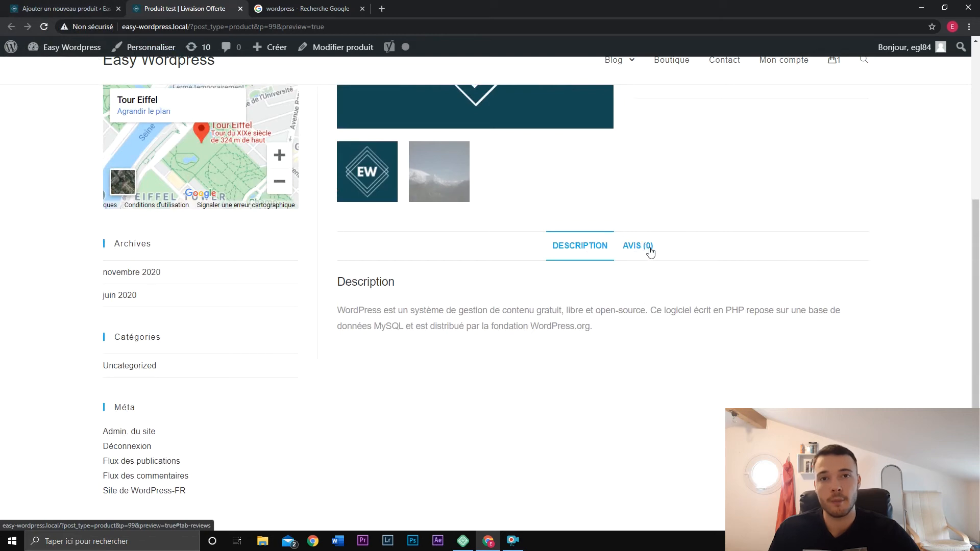
{"action": "left_click", "coordinate": [77, 9]}
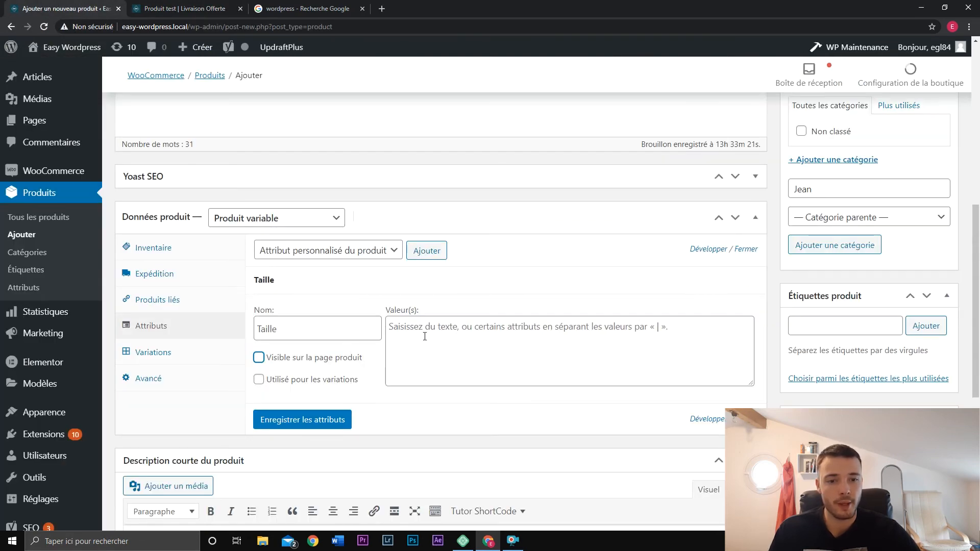
{"action": "left_click", "coordinate": [259, 381]}
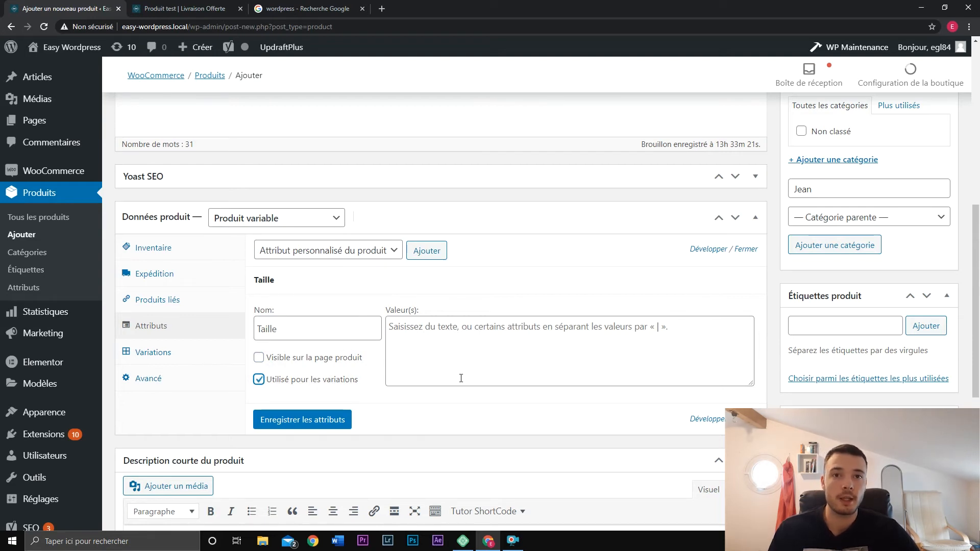
Enter S | M | L | XL as the values of the Taille attribute and save the attributes
{"action": "left_click", "coordinate": [457, 333]}
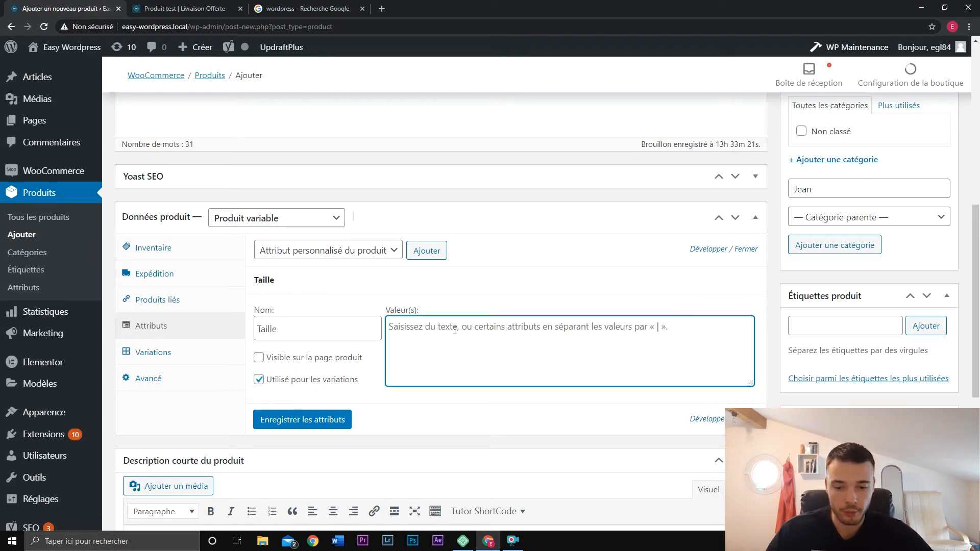
{"action": "type", "text": "S"}
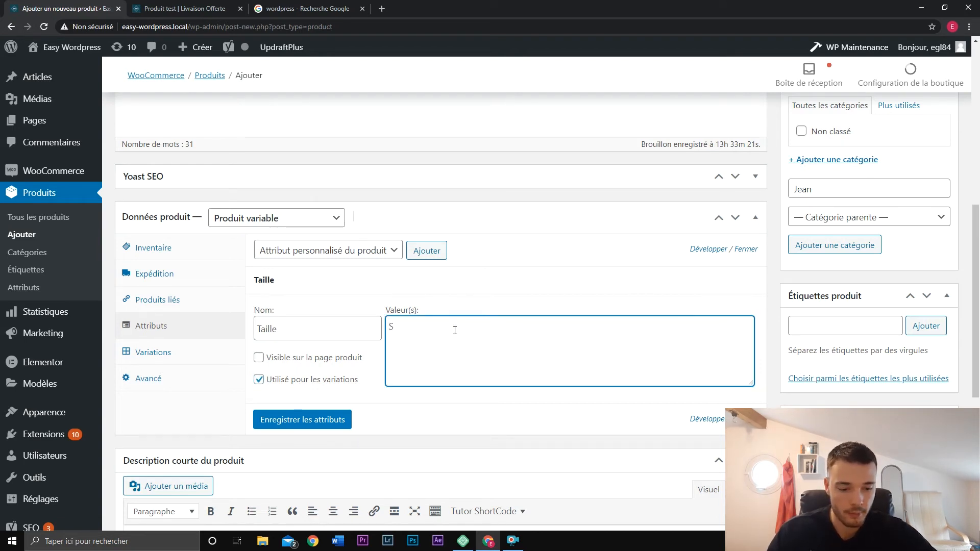
{"action": "type", "text": " | M "}
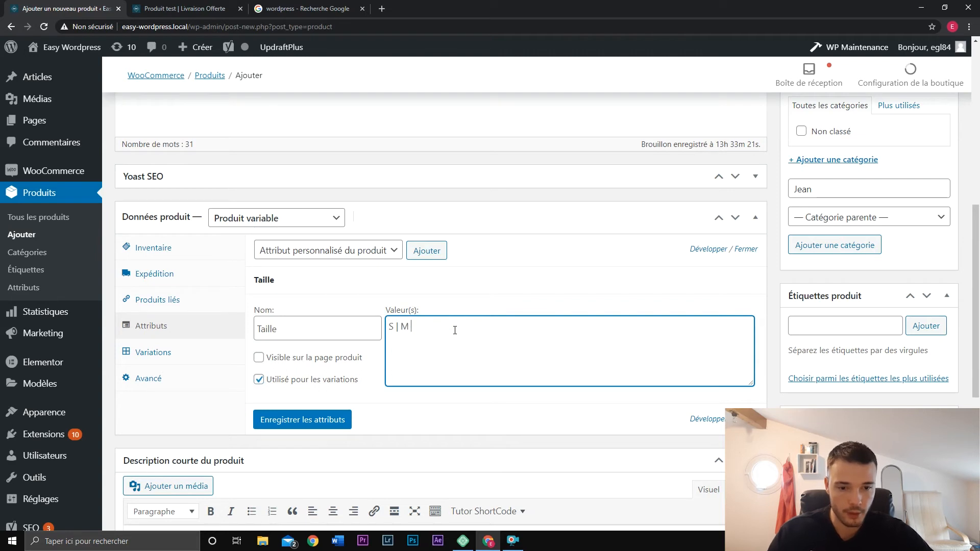
{"action": "type", "text": "| L |"}
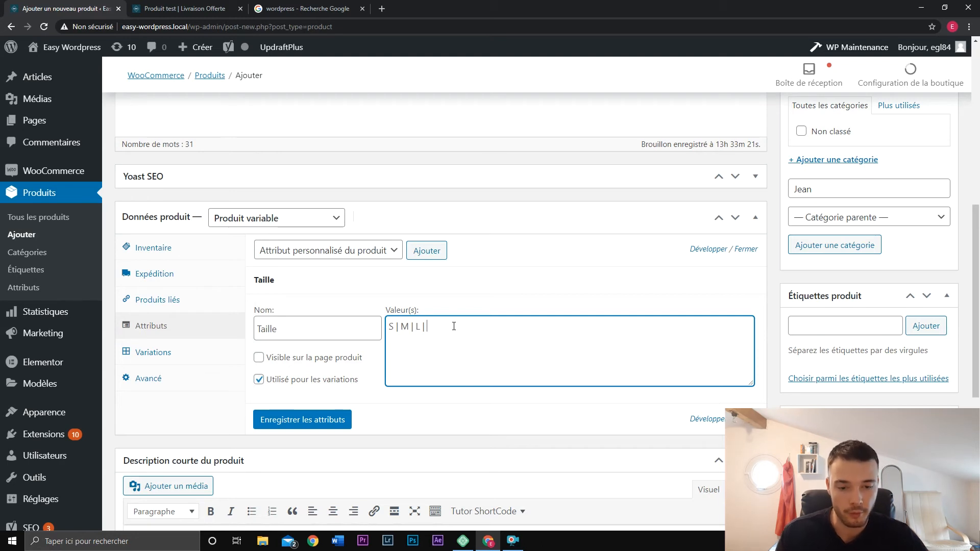
{"action": "type", "text": "XL"}
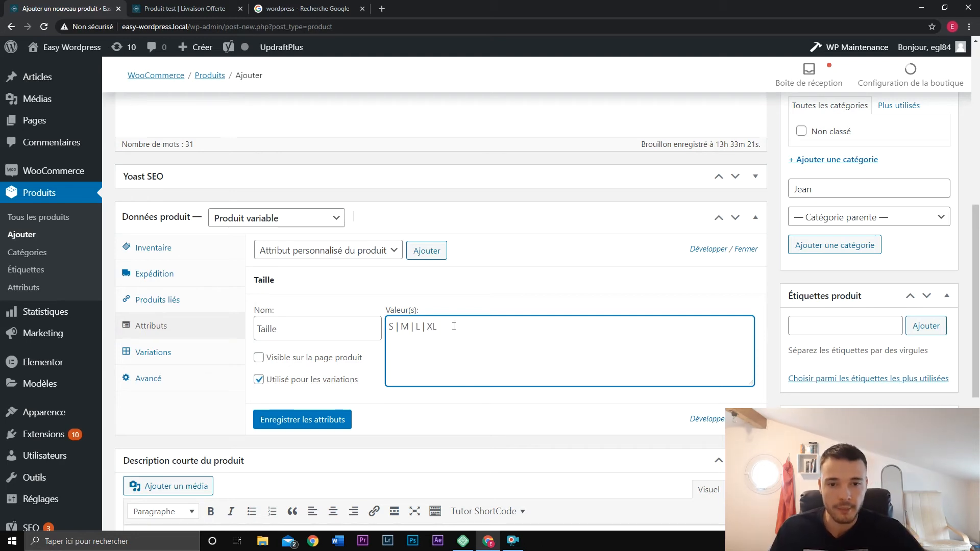
{"action": "left_click", "coordinate": [329, 423]}
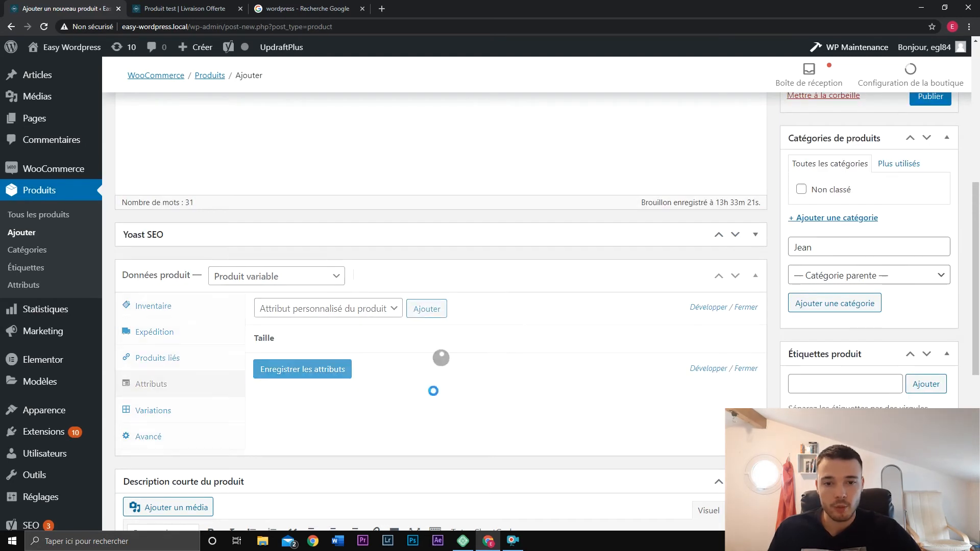
Examine the global product attributes page with its new-attribute form in a separate tab, and return to the product editor
{"action": "scroll", "coordinate": [467, 401], "scroll_direction": "down", "scroll_amount": 1}
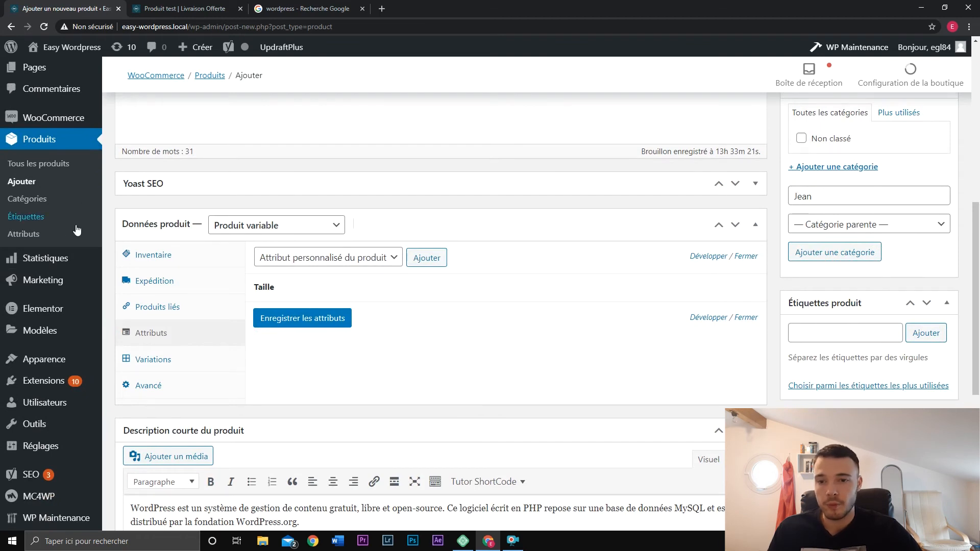
{"action": "middle_click", "coordinate": [15, 236]}
{"action": "left_click", "coordinate": [294, 5]}
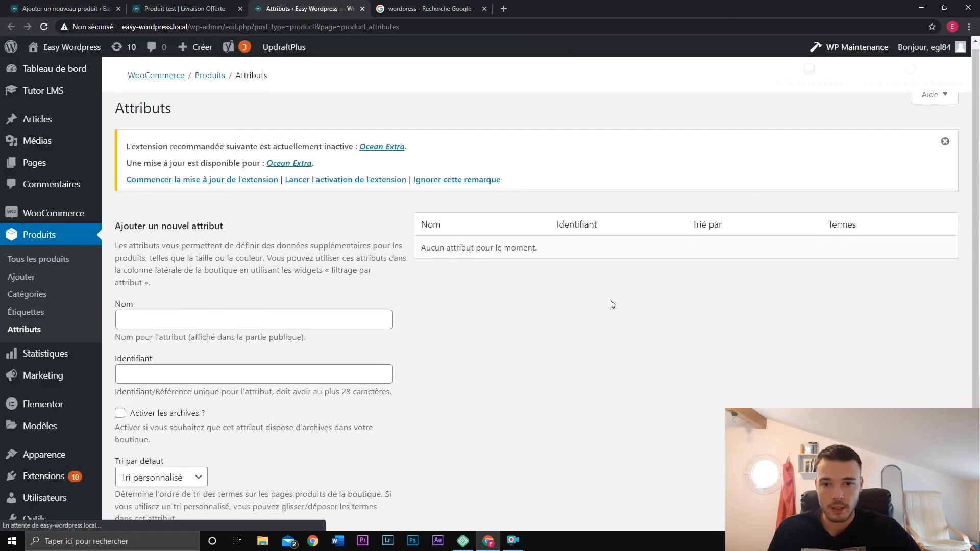
{"action": "scroll", "coordinate": [580, 258], "scroll_direction": "down", "scroll_amount": 3}
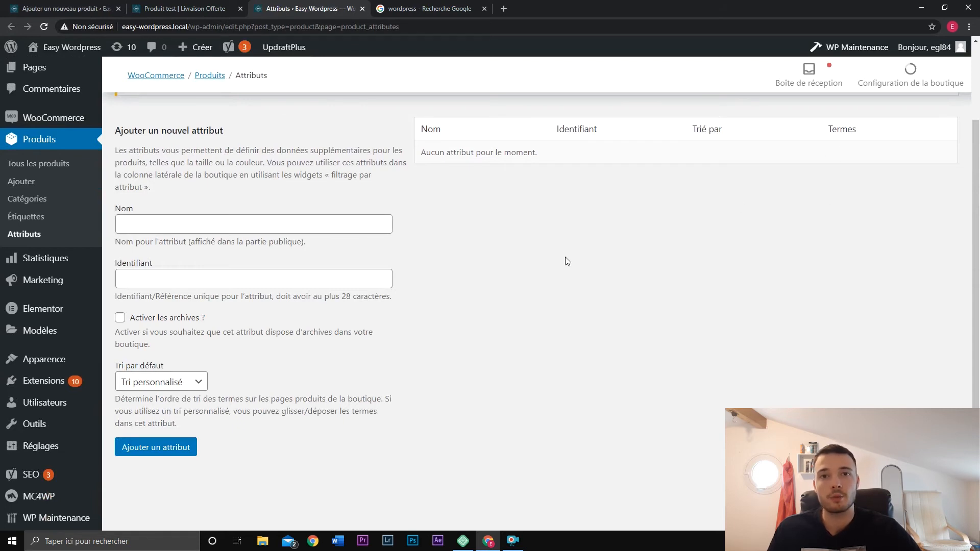
{"action": "left_click", "coordinate": [362, 9]}
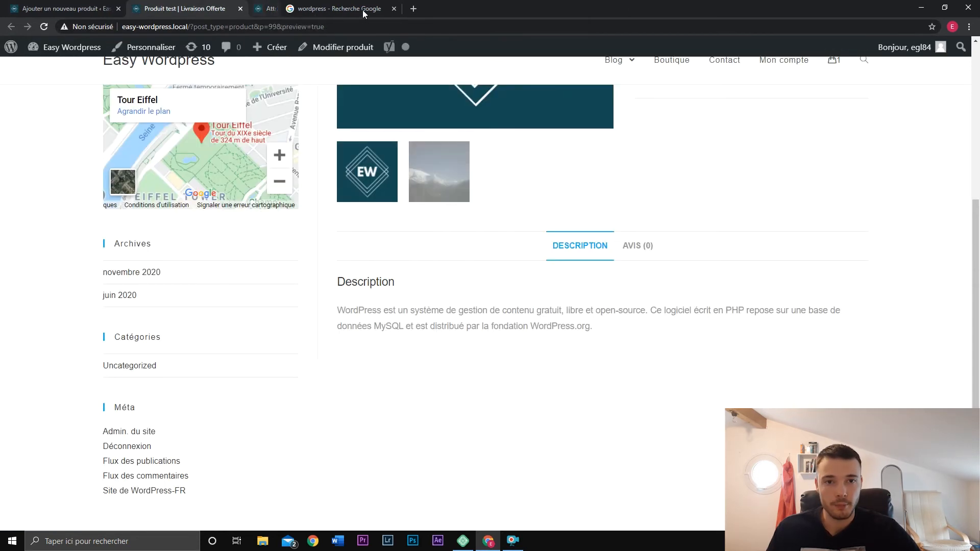
{"action": "left_click", "coordinate": [61, 8]}
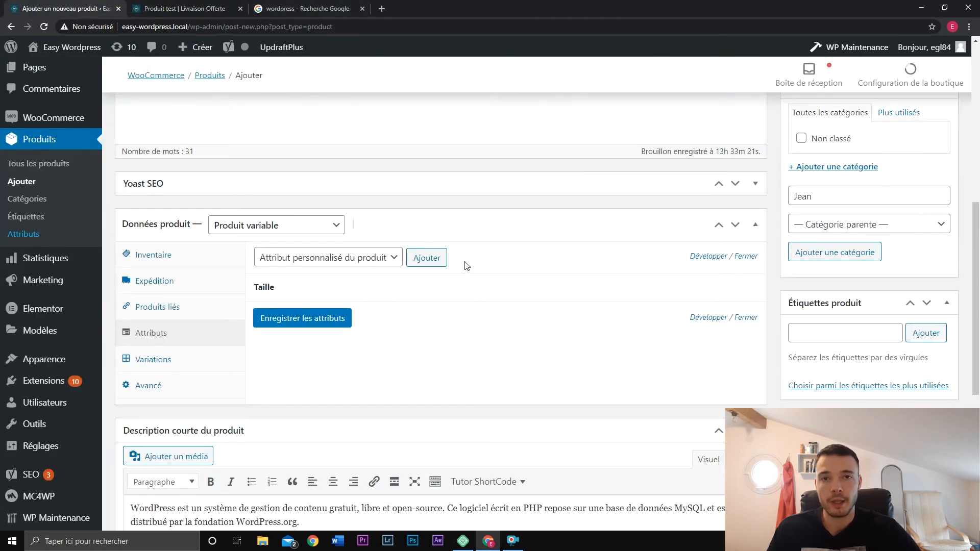
Check the available attribute types and review the saved Taille attribute's details
{"action": "left_click", "coordinate": [382, 259]}
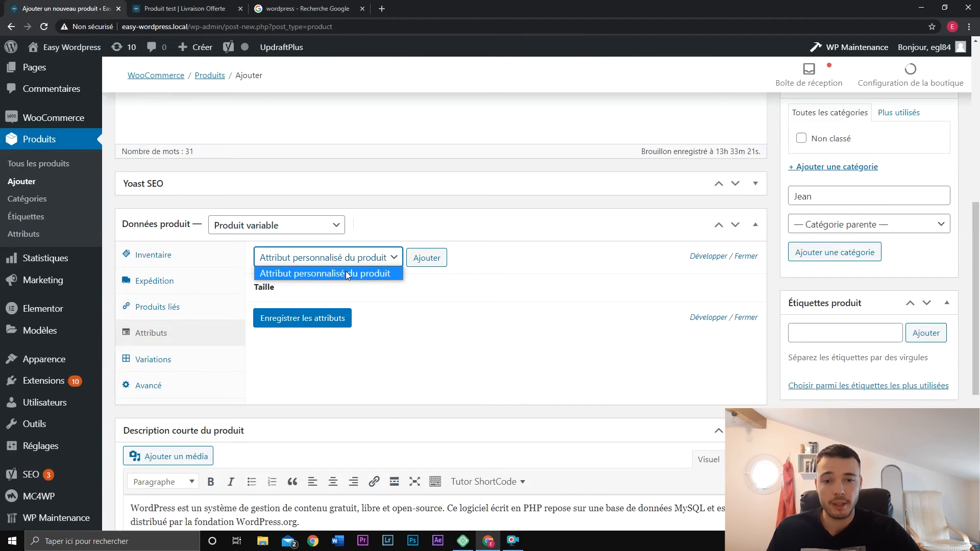
{"action": "left_click", "coordinate": [391, 260]}
{"action": "left_click", "coordinate": [389, 287]}
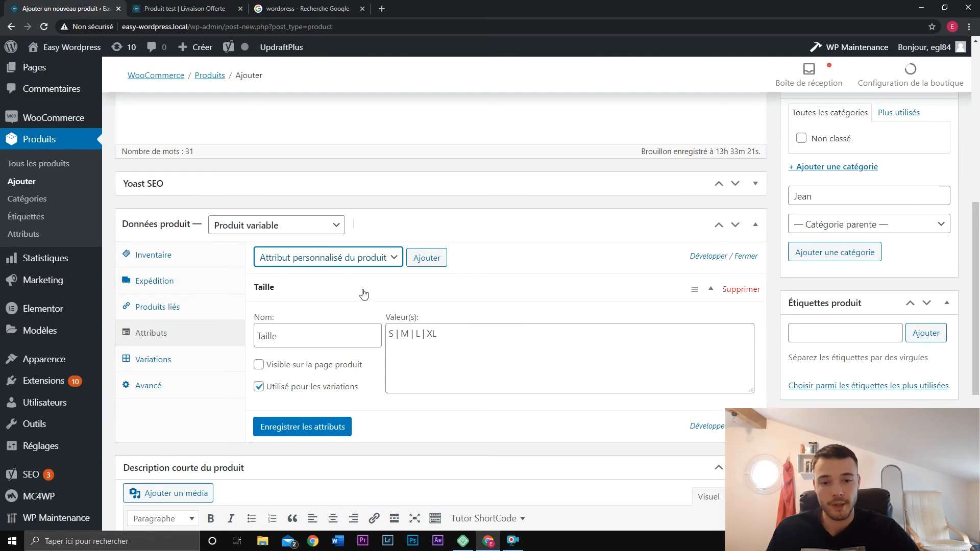
{"action": "left_click", "coordinate": [400, 291]}
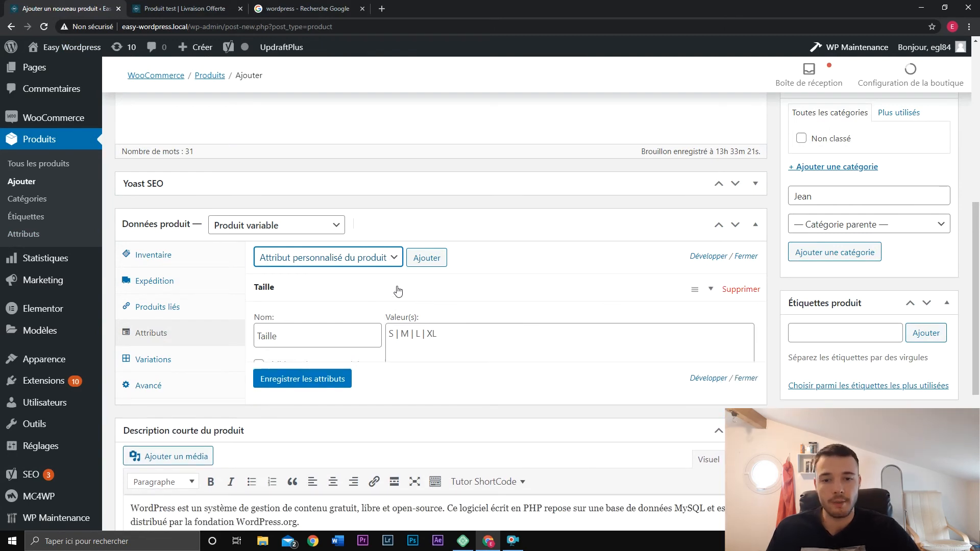
Generate the product's variations from all attributes with Créer les variations pour tous les attributs
{"action": "left_click", "coordinate": [200, 360]}
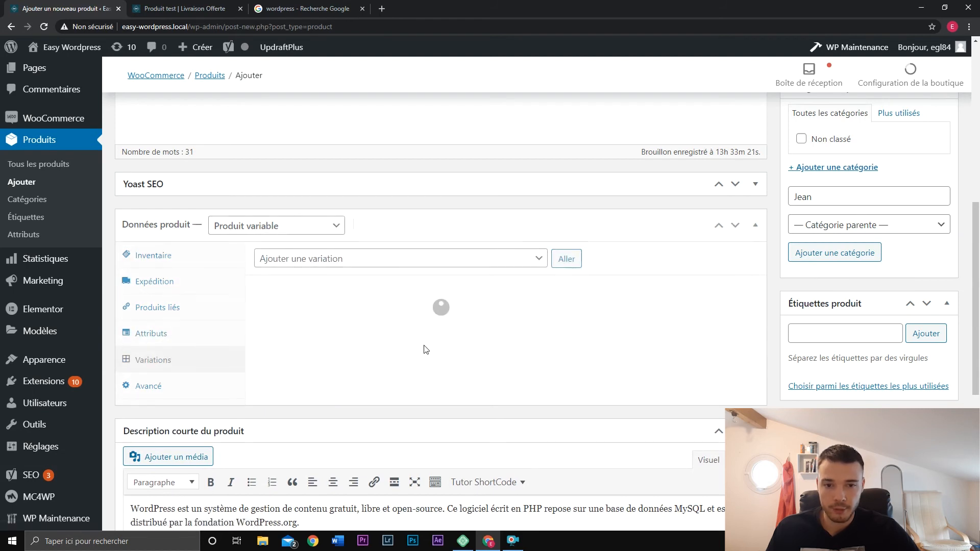
{"action": "left_click", "coordinate": [400, 260]}
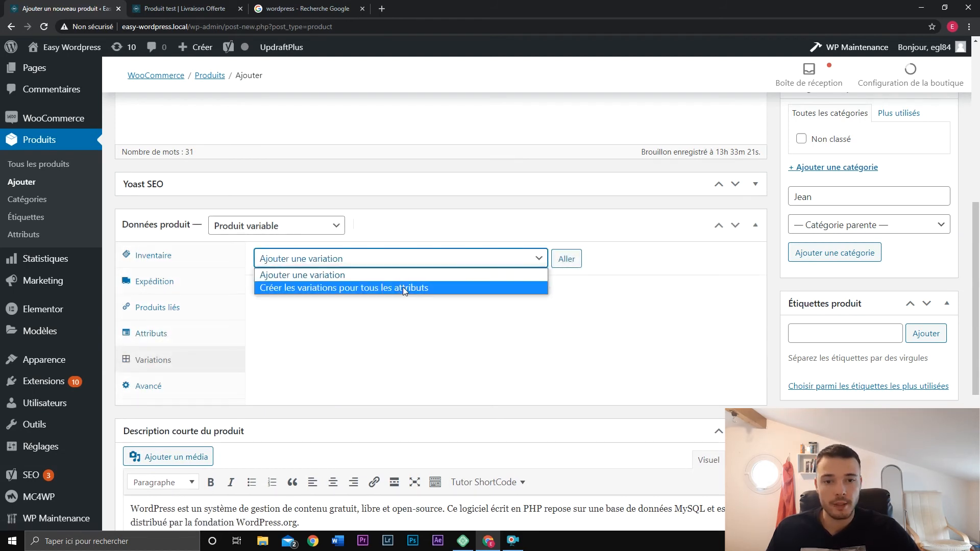
{"action": "left_click", "coordinate": [403, 288]}
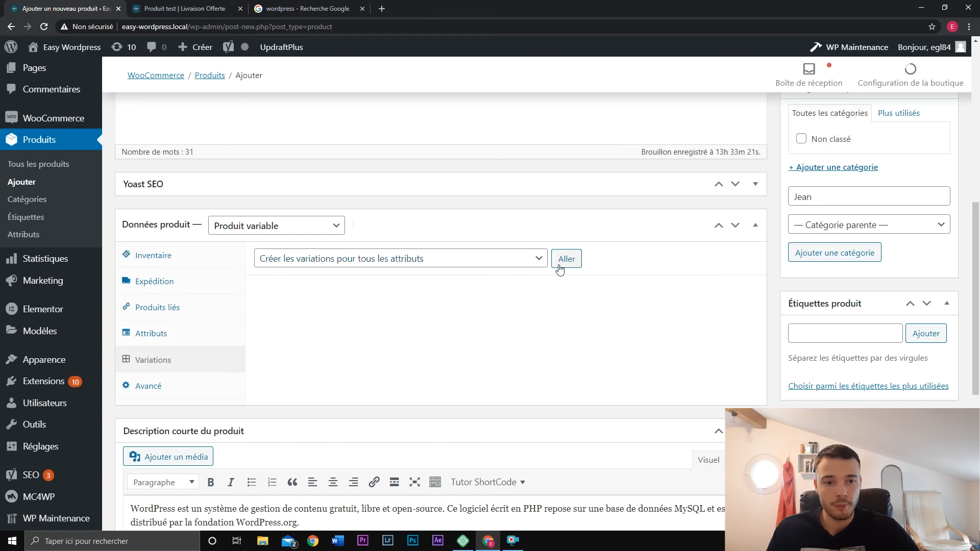
{"action": "left_click", "coordinate": [564, 260]}
{"action": "scroll", "coordinate": [500, 247], "scroll_direction": "down", "scroll_amount": 2}
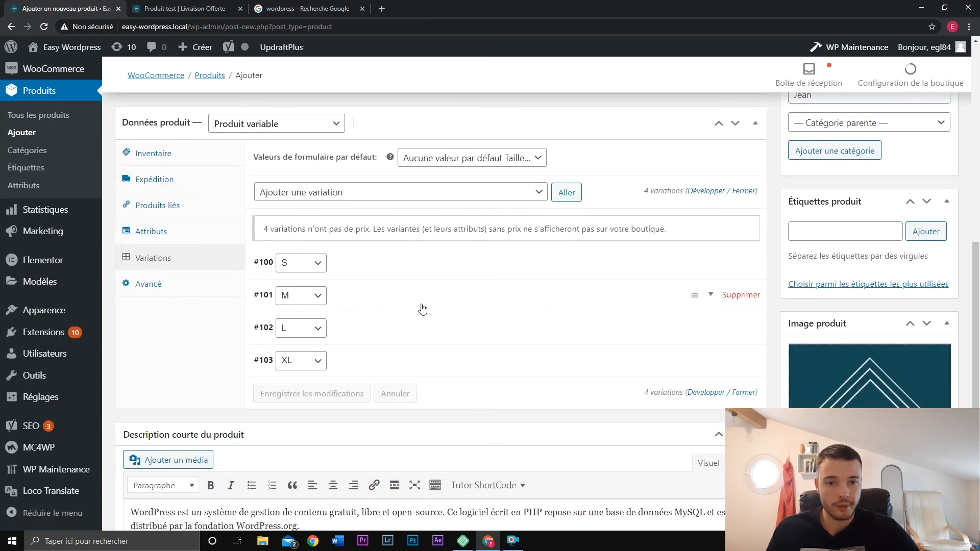
Inspect the price field and other settings of the S variation, and collapse it again
{"action": "left_click", "coordinate": [403, 263]}
{"action": "scroll", "coordinate": [409, 276], "scroll_direction": "down", "scroll_amount": 1}
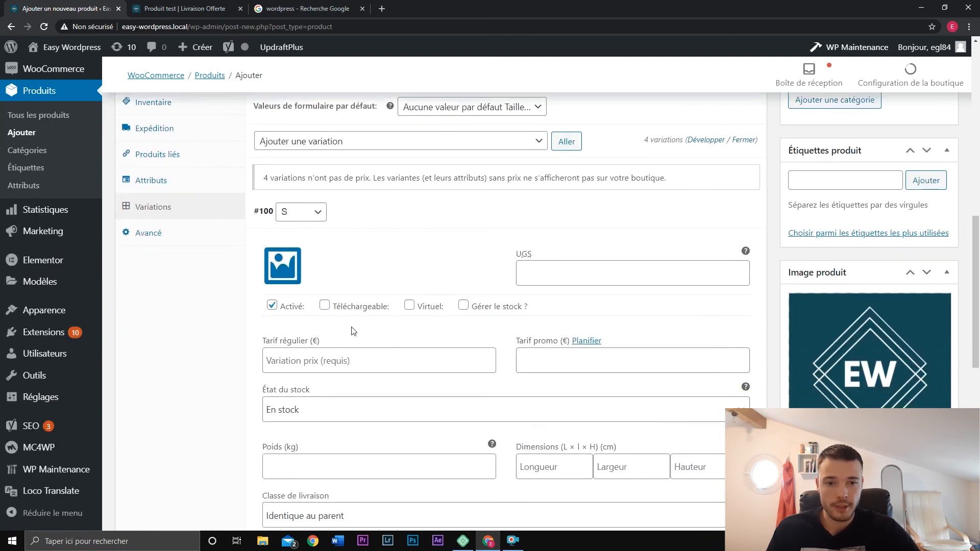
{"action": "left_click", "coordinate": [317, 354]}
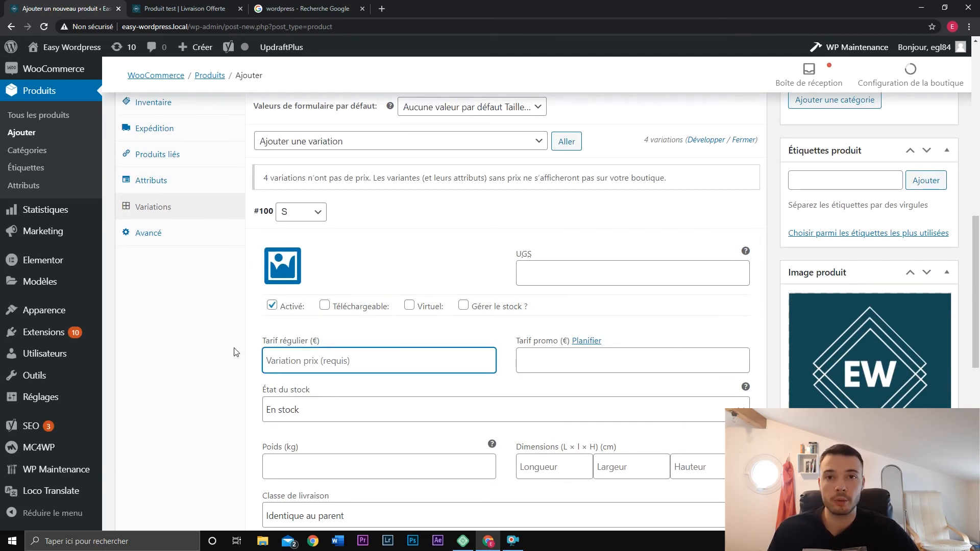
{"action": "left_click", "coordinate": [347, 224]}
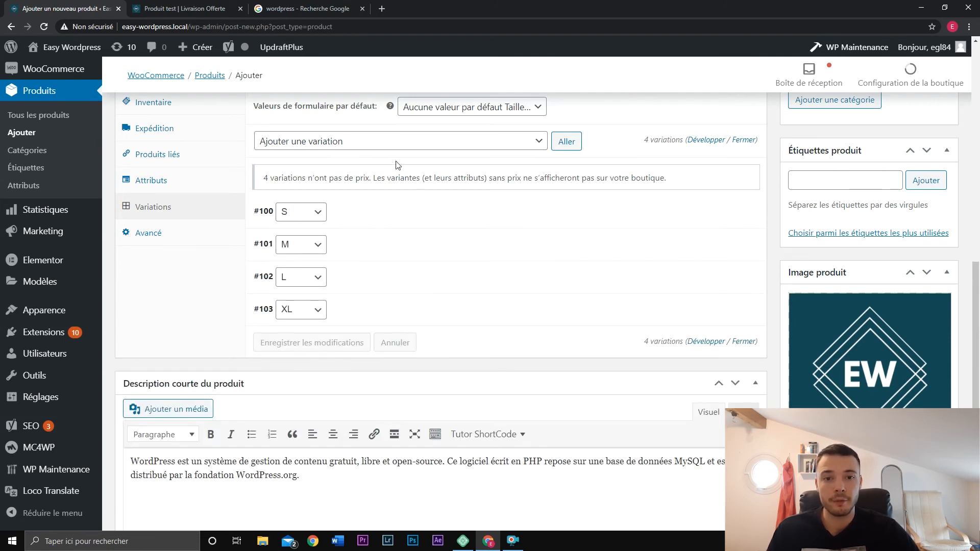
Set the regular price of all variations to 75 with the bulk action Mettre en place les tarifs réguliers
{"action": "left_click", "coordinate": [435, 148]}
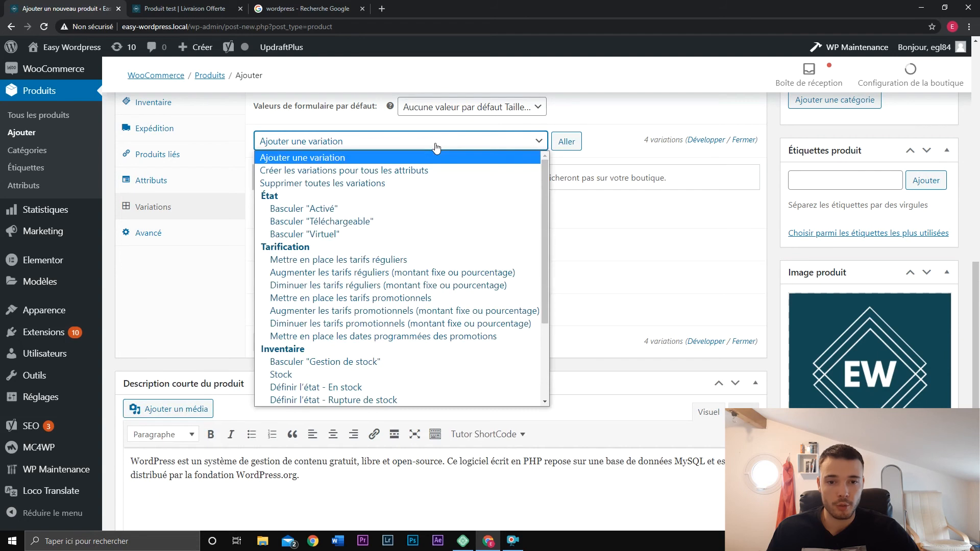
{"action": "left_click", "coordinate": [422, 258]}
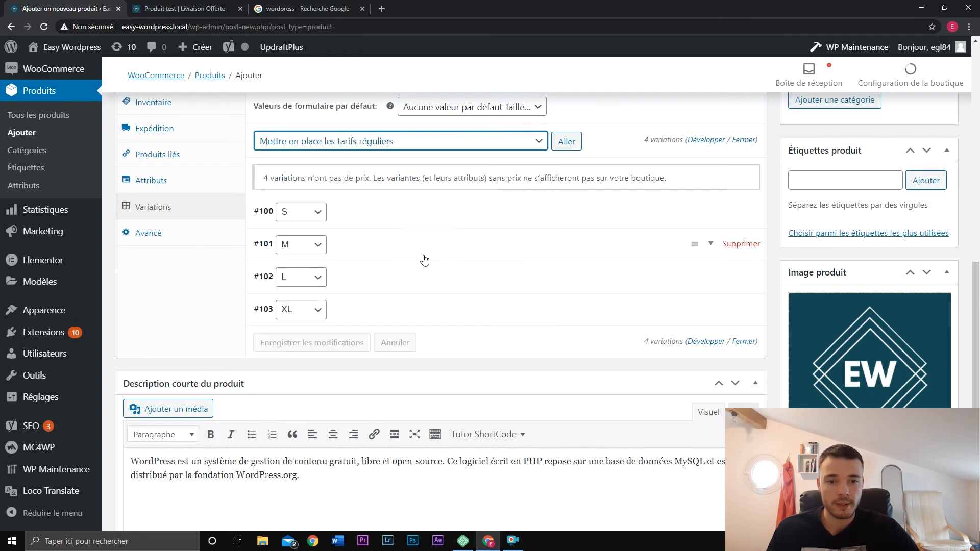
{"action": "left_click", "coordinate": [573, 145]}
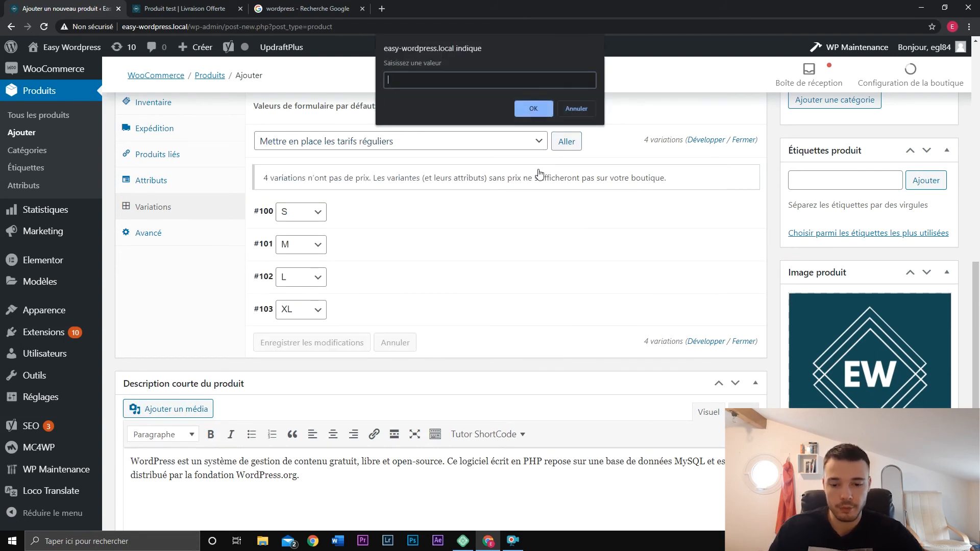
{"action": "type", "text": "10"}
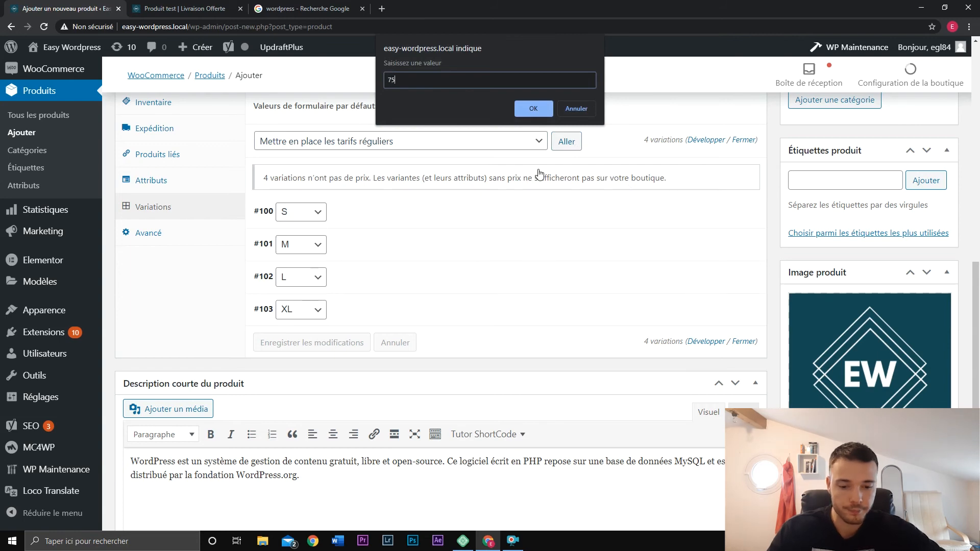
{"action": "key", "text": "Return"}
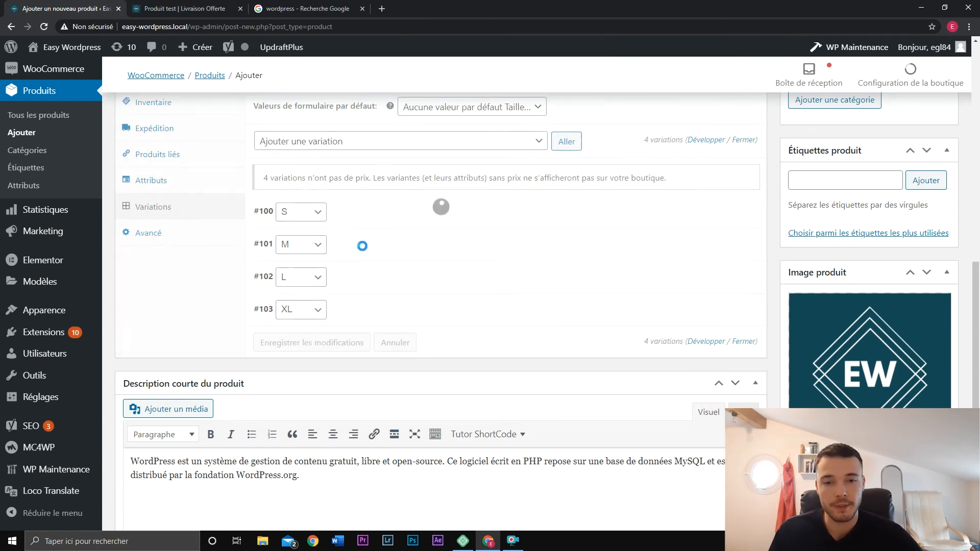
Expand the S variation and review its settings, briefly enabling Gérer le stock to see the stock options
{"action": "left_click", "coordinate": [410, 179]}
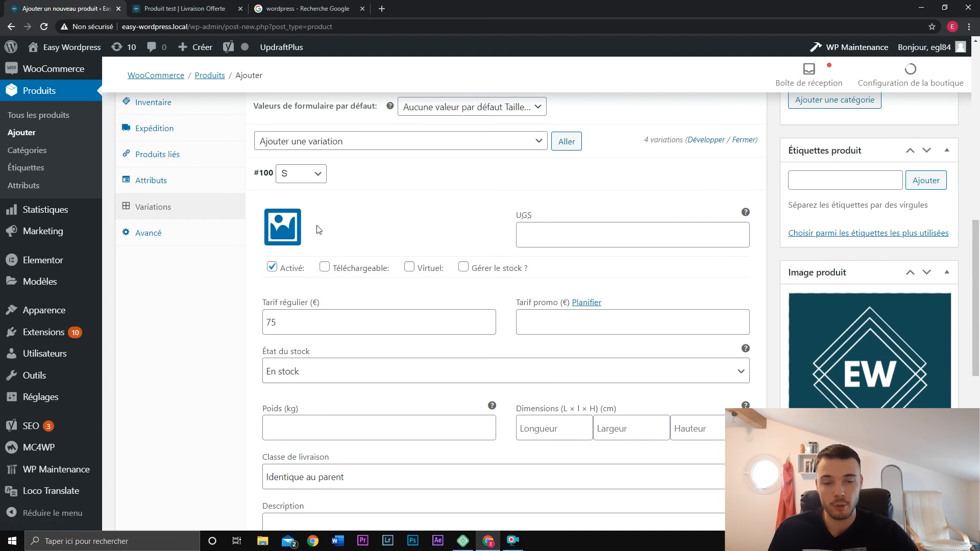
{"action": "scroll", "coordinate": [423, 240], "scroll_direction": "down", "scroll_amount": 1}
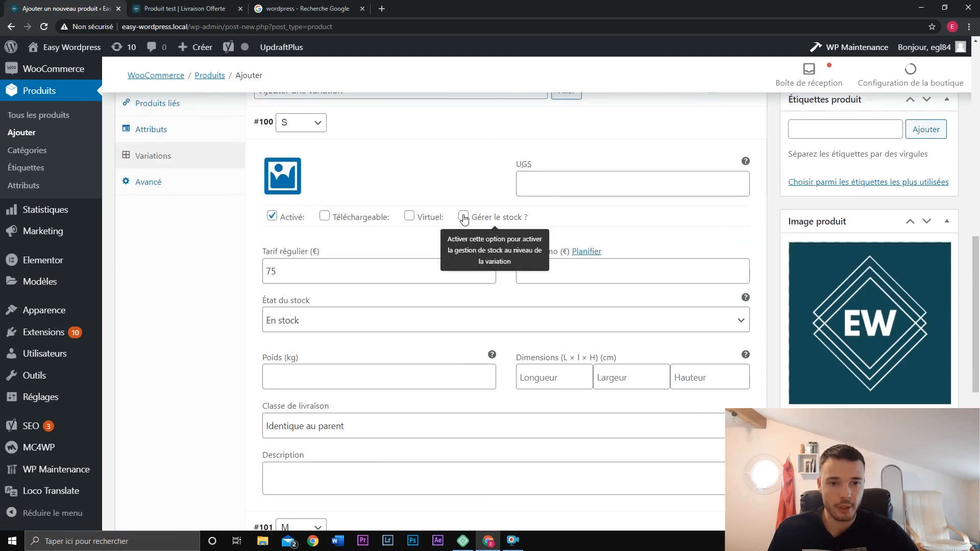
{"action": "left_click", "coordinate": [463, 219]}
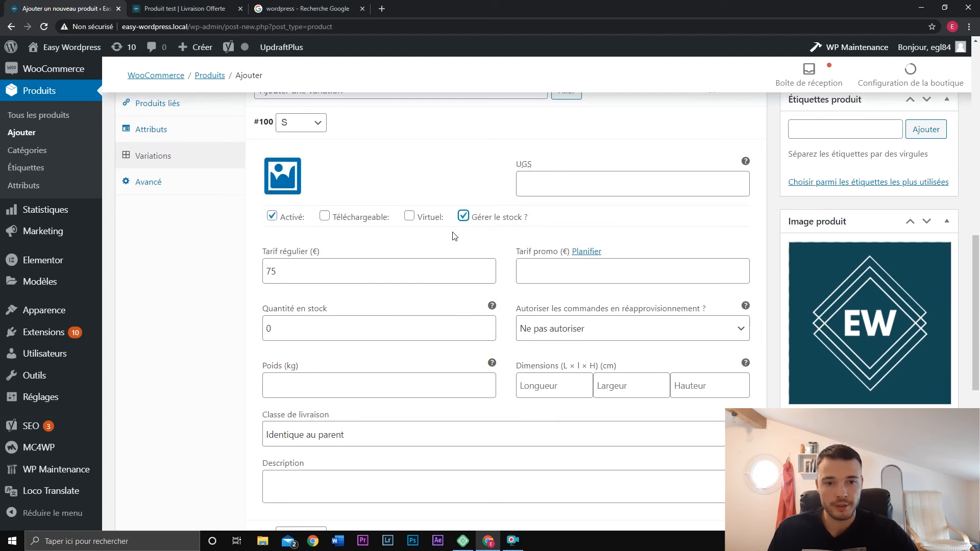
{"action": "left_click", "coordinate": [463, 217]}
{"action": "scroll", "coordinate": [438, 301], "scroll_direction": "down", "scroll_amount": 1}
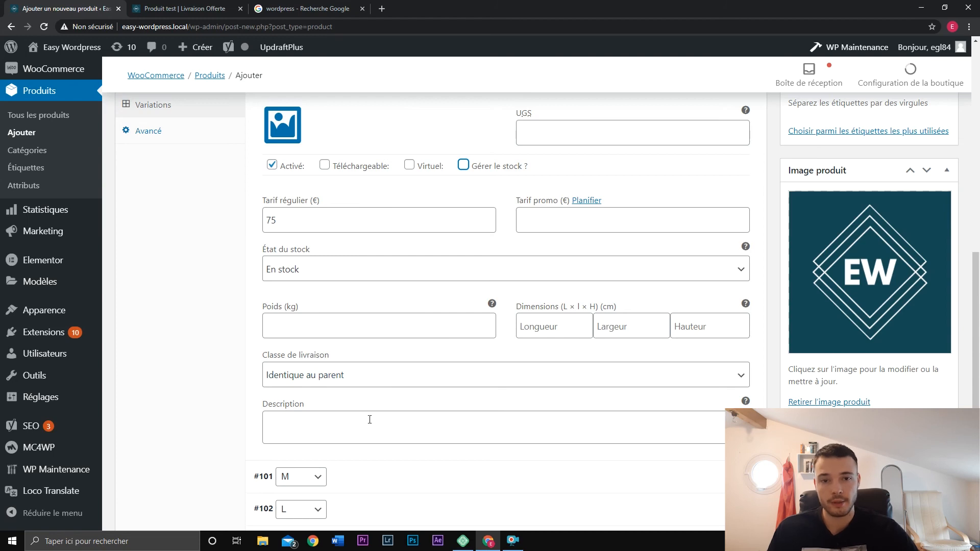
Enter "Test description" as the S variation's description and save the variation changes
{"action": "left_click", "coordinate": [291, 421]}
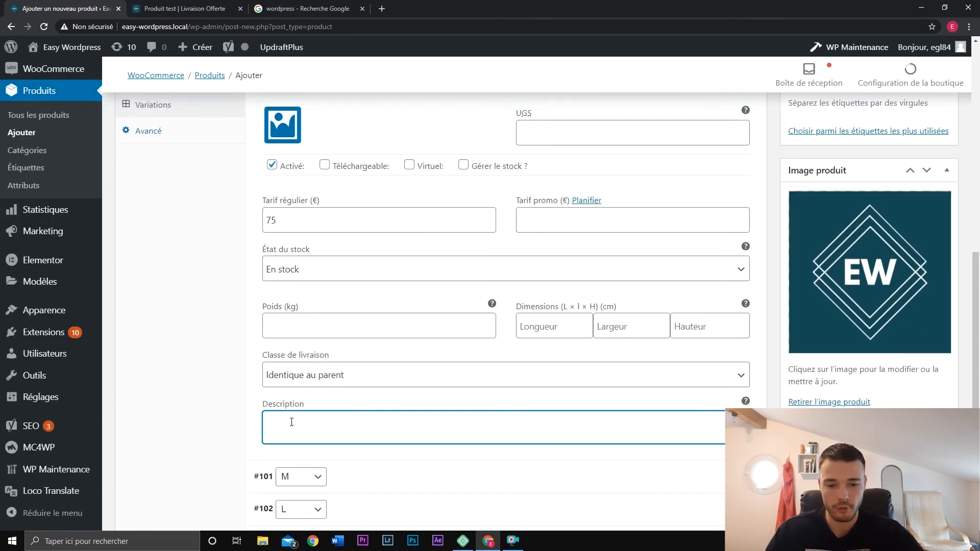
{"action": "type", "text": "Test "}
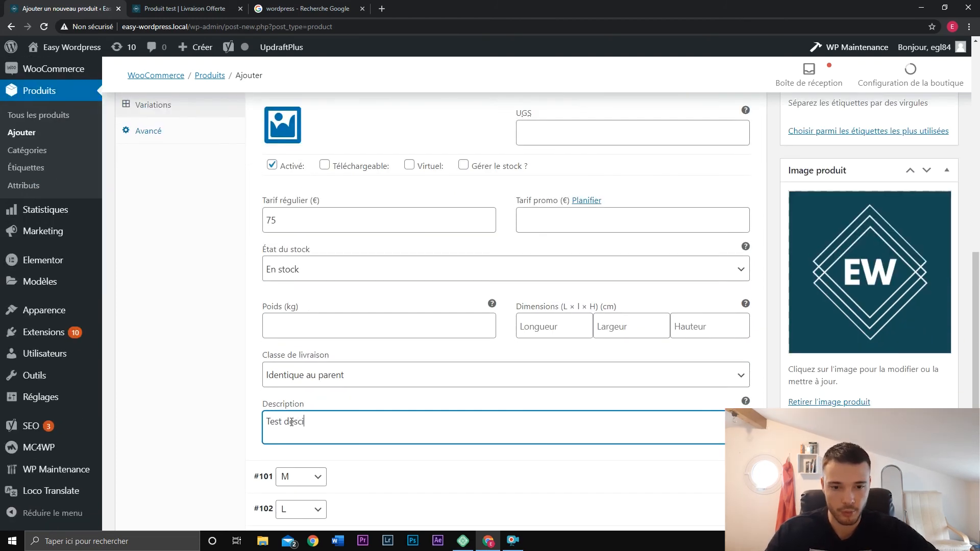
{"action": "type", "text": "desc"}
{"action": "type", "text": "r"}
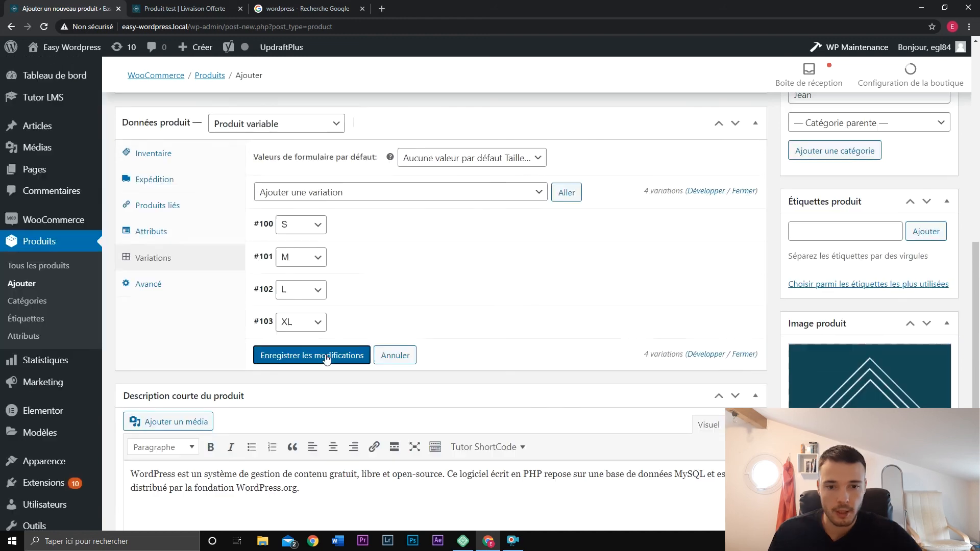
{"action": "left_click", "coordinate": [326, 355]}
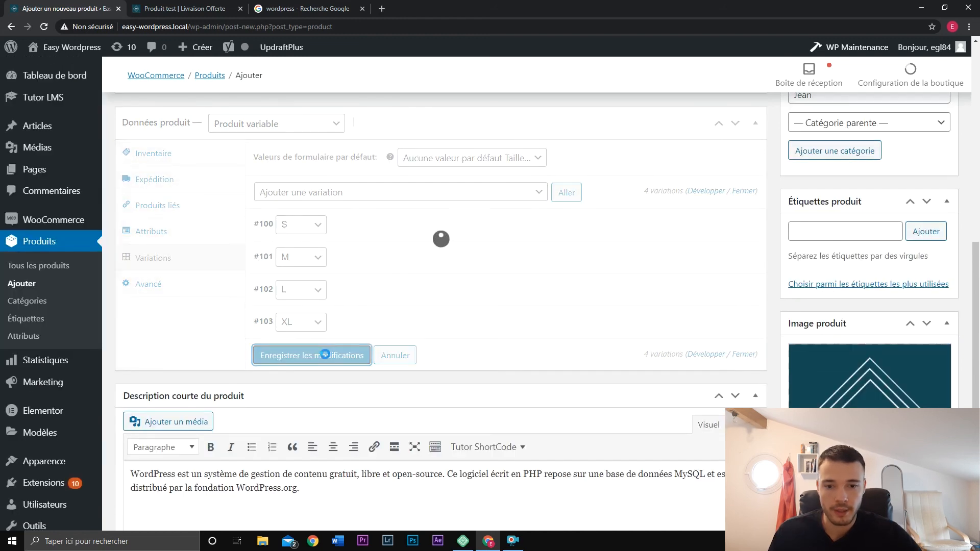
Preview the product and choose size S under Taille to check the variation on the product page
{"action": "left_click_drag", "start_coordinate": [976, 316], "coordinate": [978, 156]}
{"action": "left_click", "coordinate": [935, 217]}
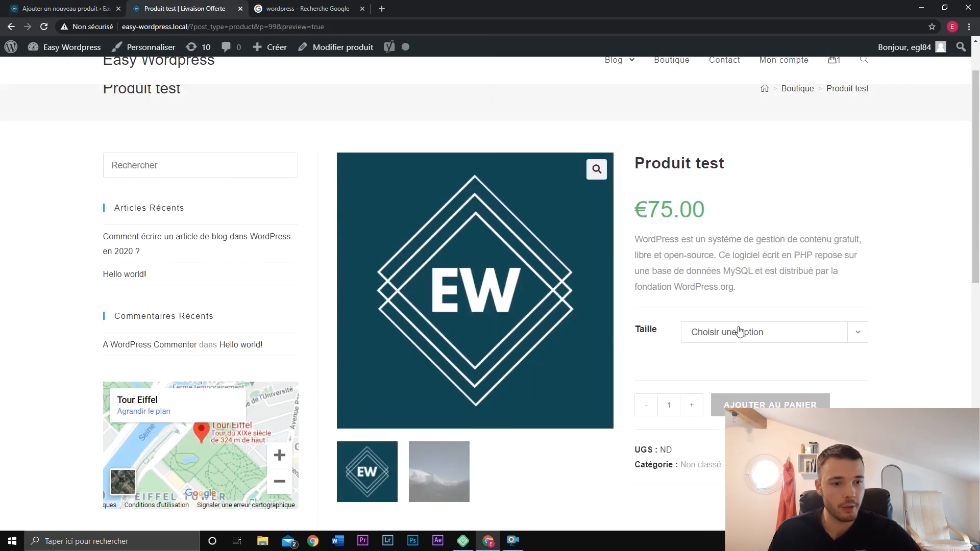
{"action": "left_click", "coordinate": [756, 333]}
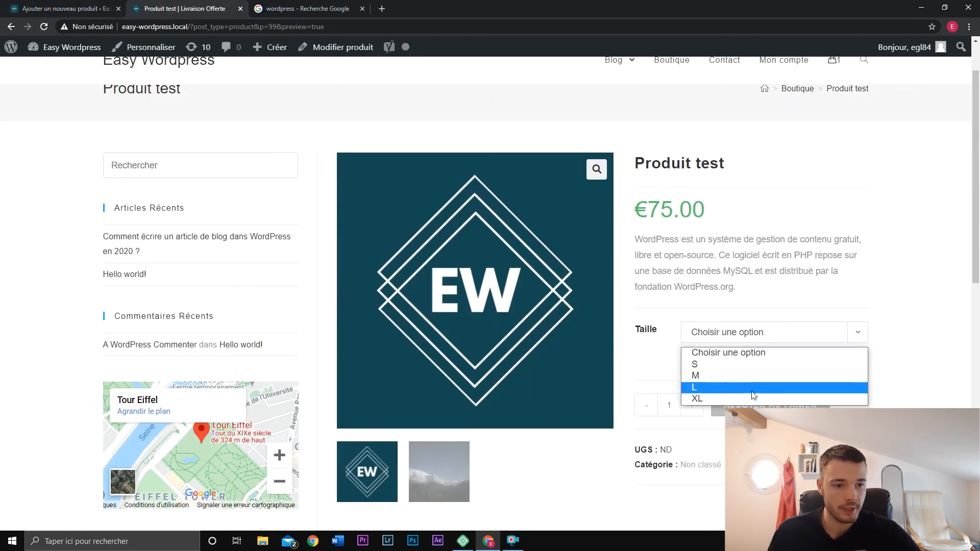
{"action": "left_click", "coordinate": [754, 365]}
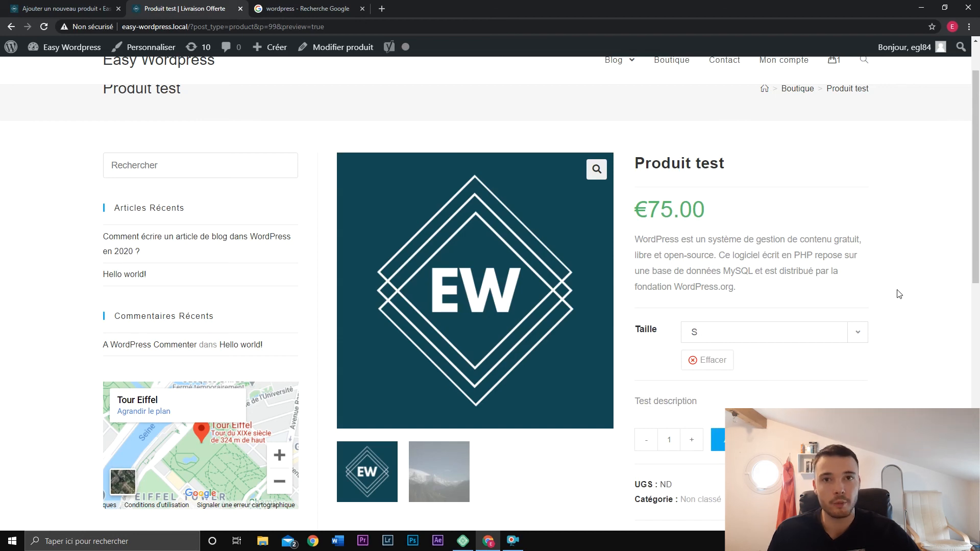
Close the product preview and publish Produit test from the product editor
{"action": "key", "text": "ctrl+w"}
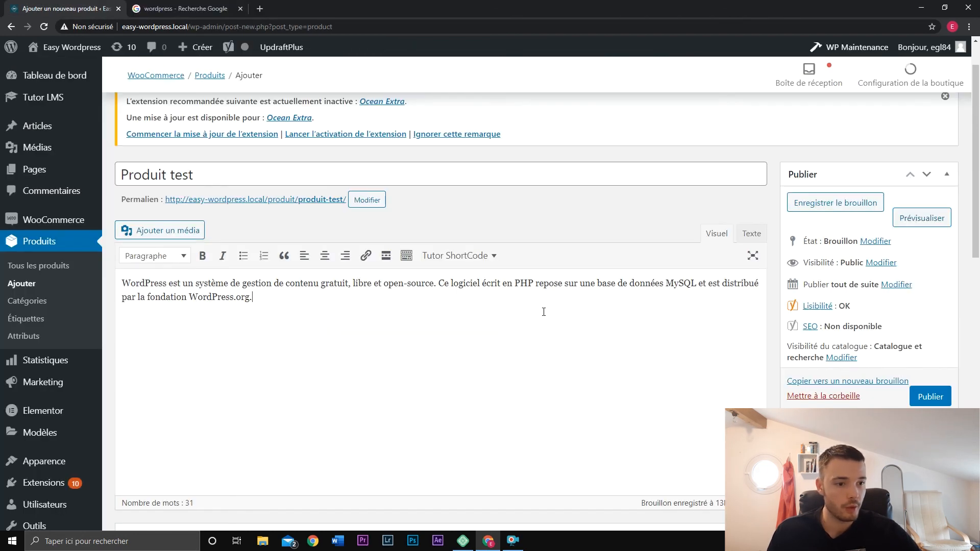
{"action": "scroll", "coordinate": [545, 314], "scroll_direction": "down", "scroll_amount": 3}
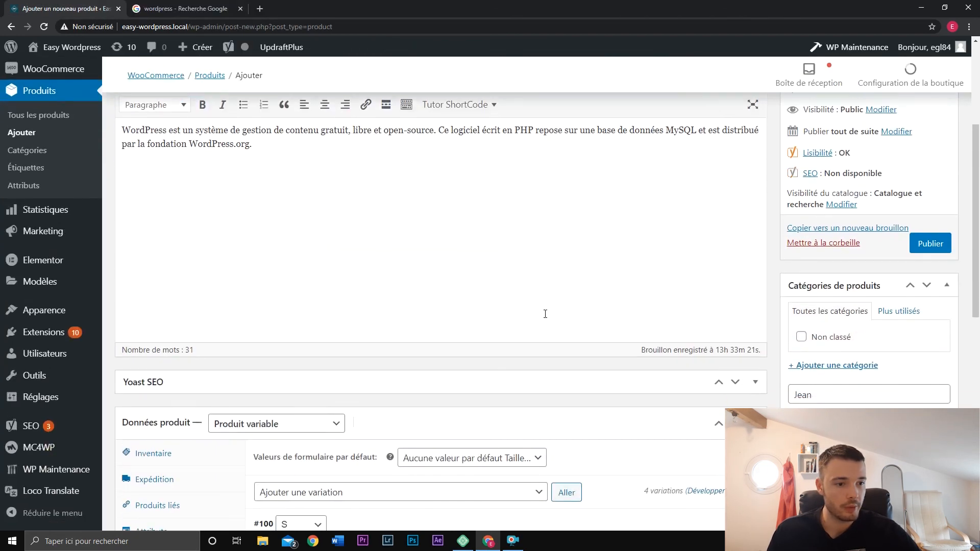
{"action": "left_click", "coordinate": [942, 245]}
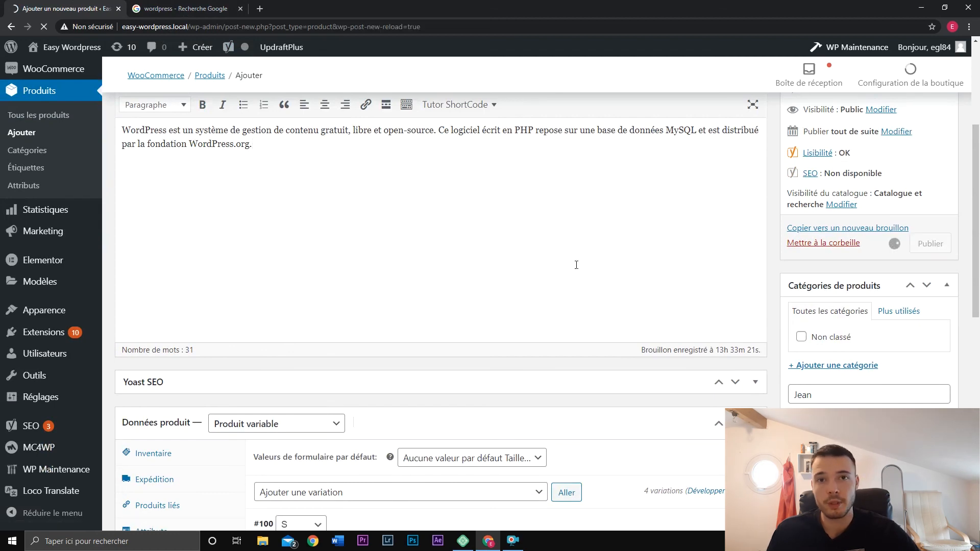